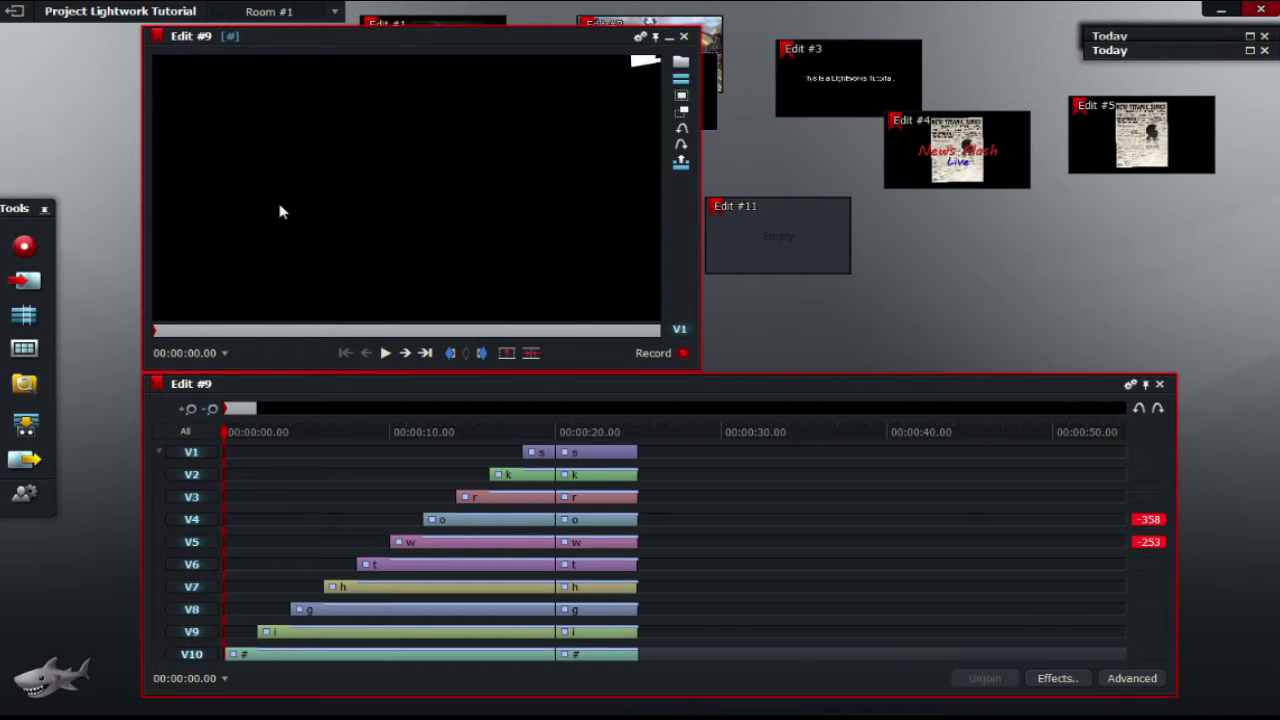
# Play Edit #9, then return the playhead to 00:00:21.21 where all ten letters spell Lightworks
pyautogui.press('space')
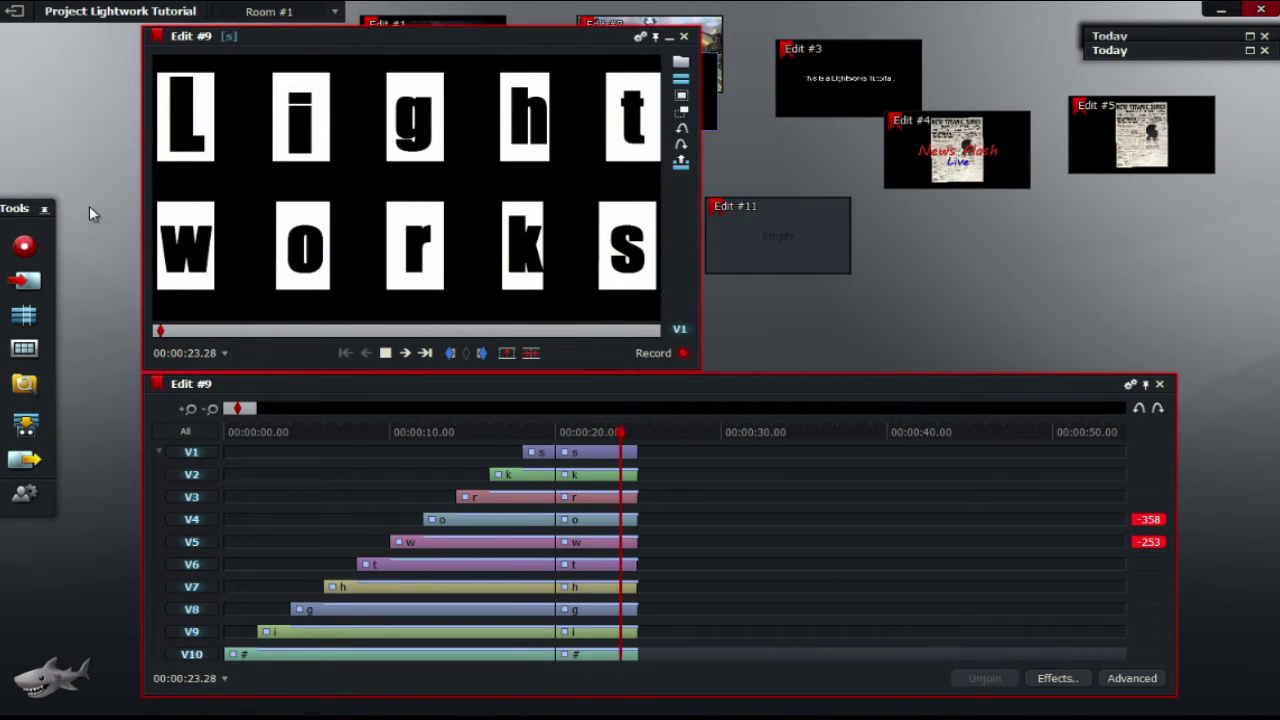
pyautogui.moveTo(638, 432); pyautogui.dragTo(583, 432)
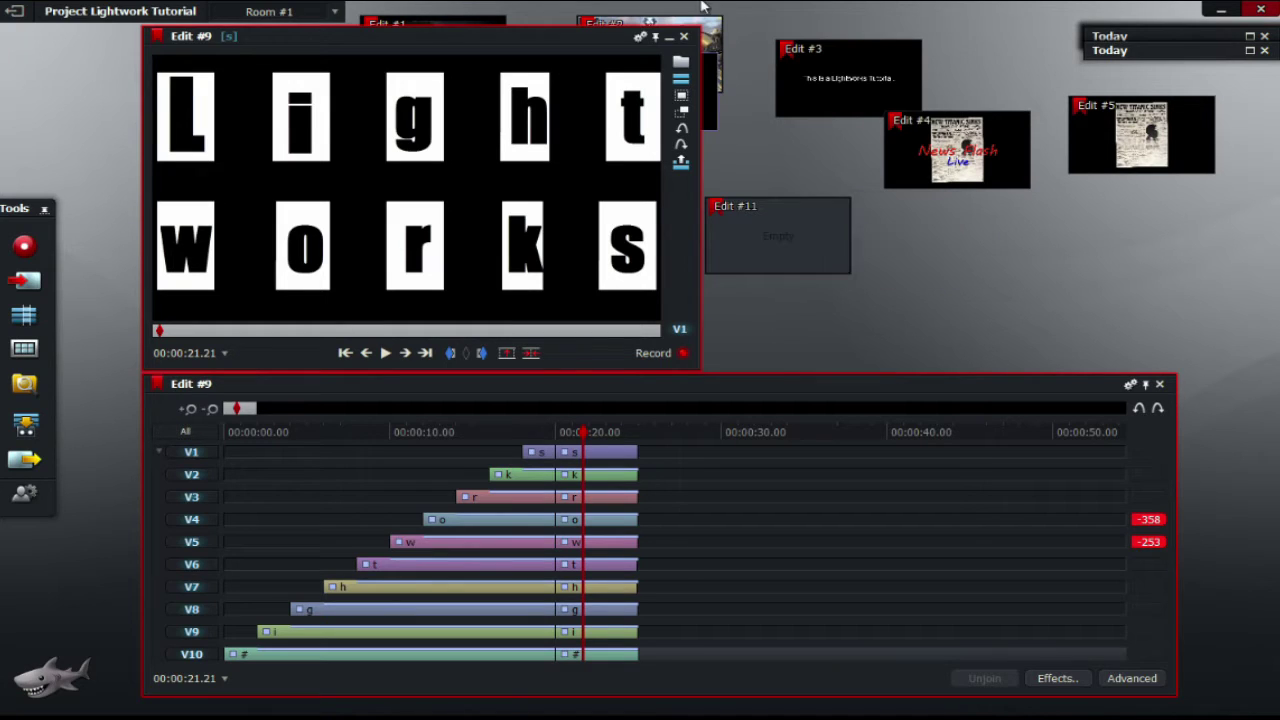
# Collapse Edit #9 to a thumbnail, open Edit #11, and import the selected letter JPGs into Today
pyautogui.click(669, 39)
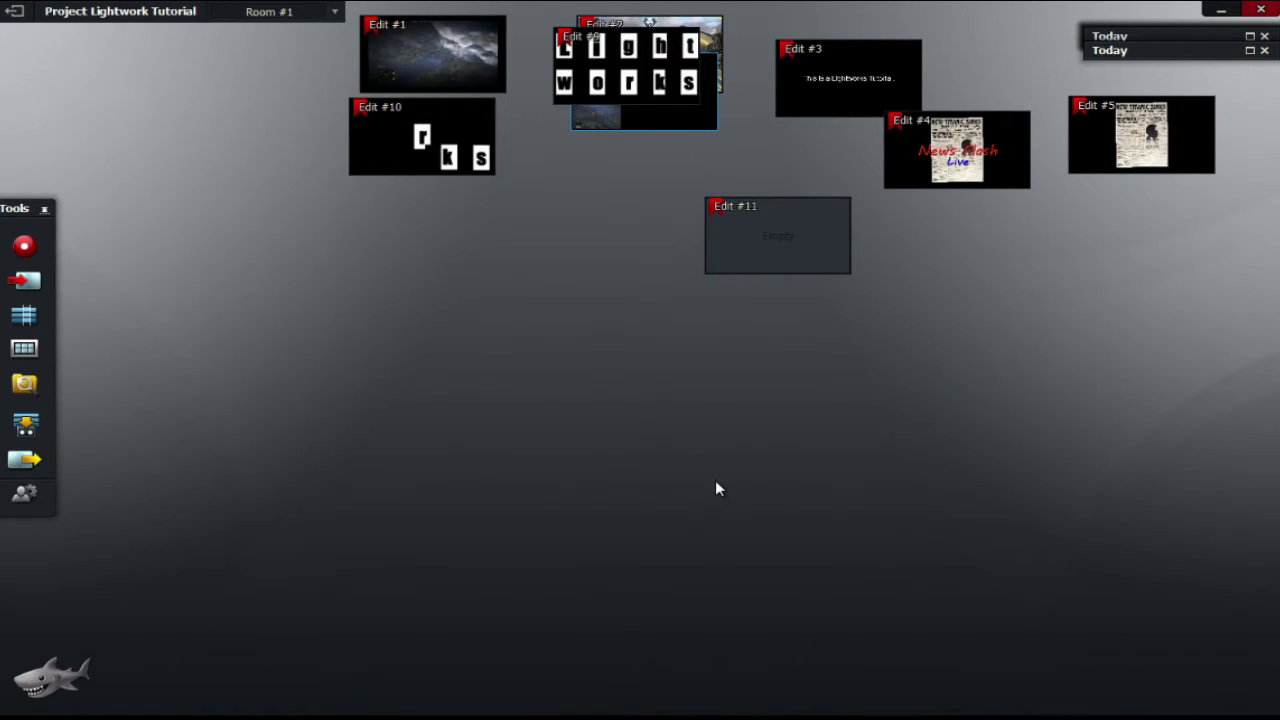
pyautogui.doubleClick(796, 266)
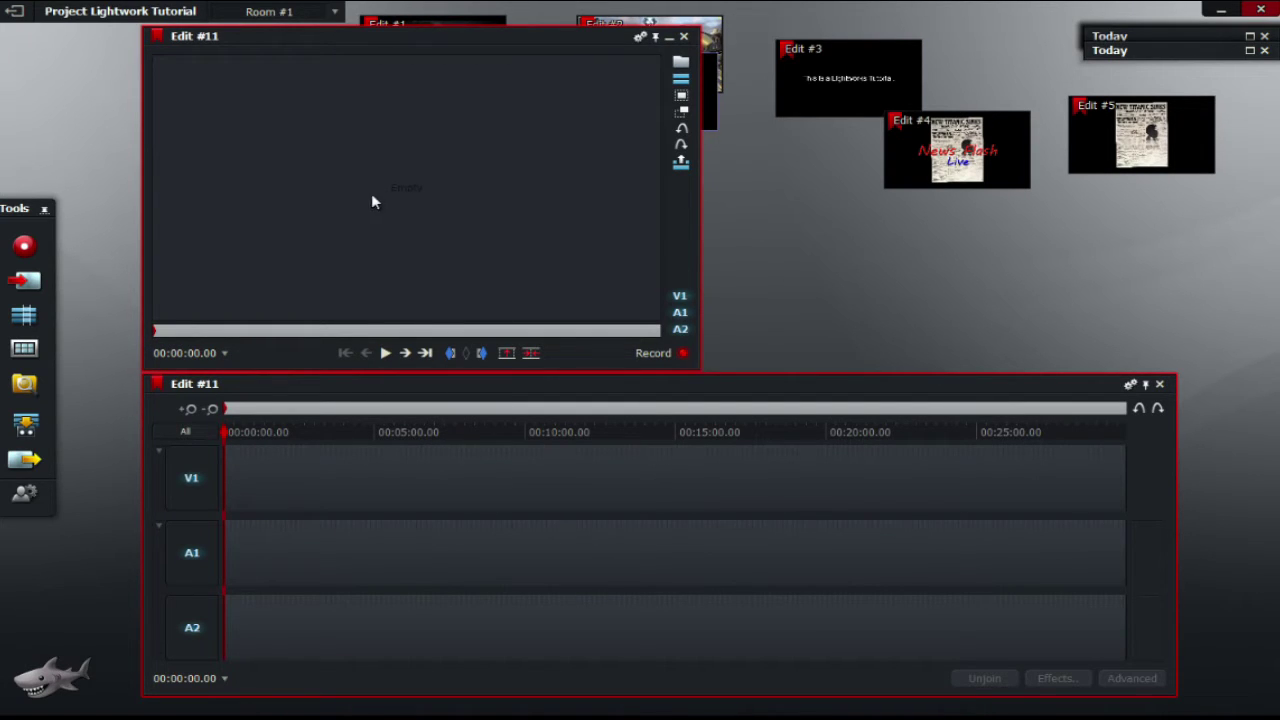
pyautogui.click(24, 280)
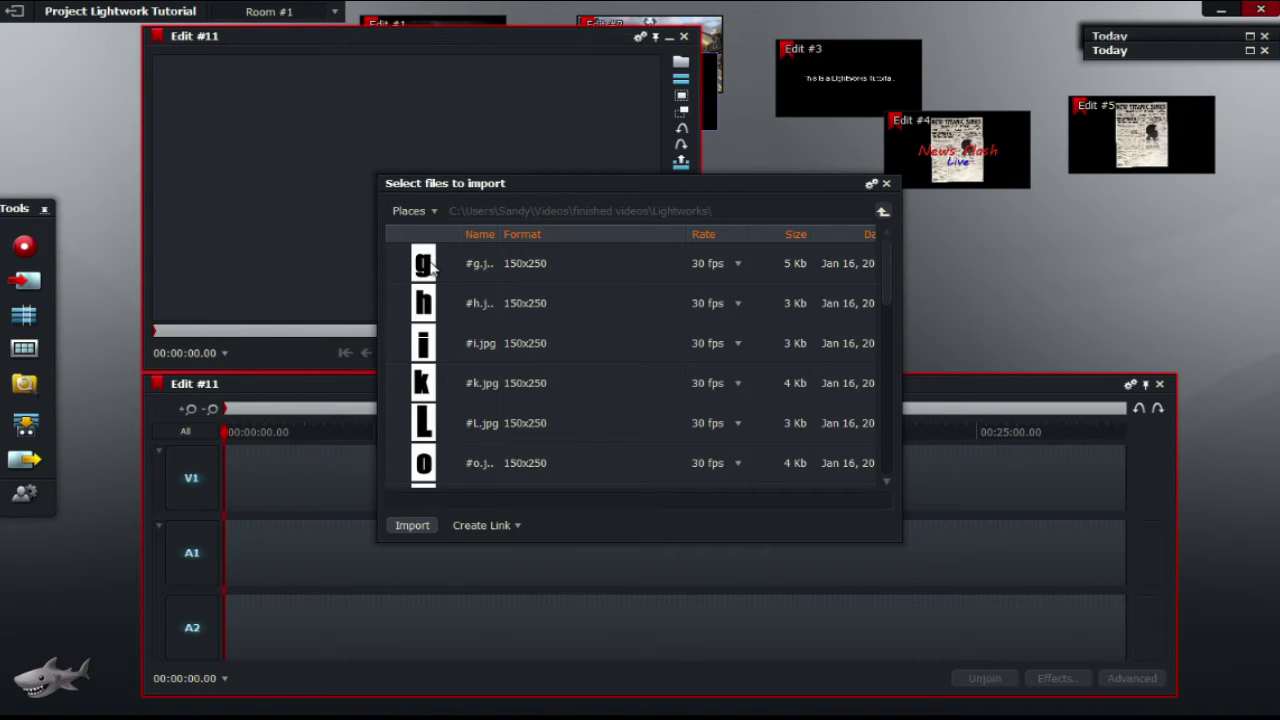
pyautogui.moveTo(432, 265); pyautogui.dragTo(432, 465)
pyautogui.moveTo(893, 280); pyautogui.dragTo(895, 313)
pyautogui.click(433, 337)
pyautogui.click(430, 376)
pyautogui.click(428, 417)
pyautogui.click(433, 468)
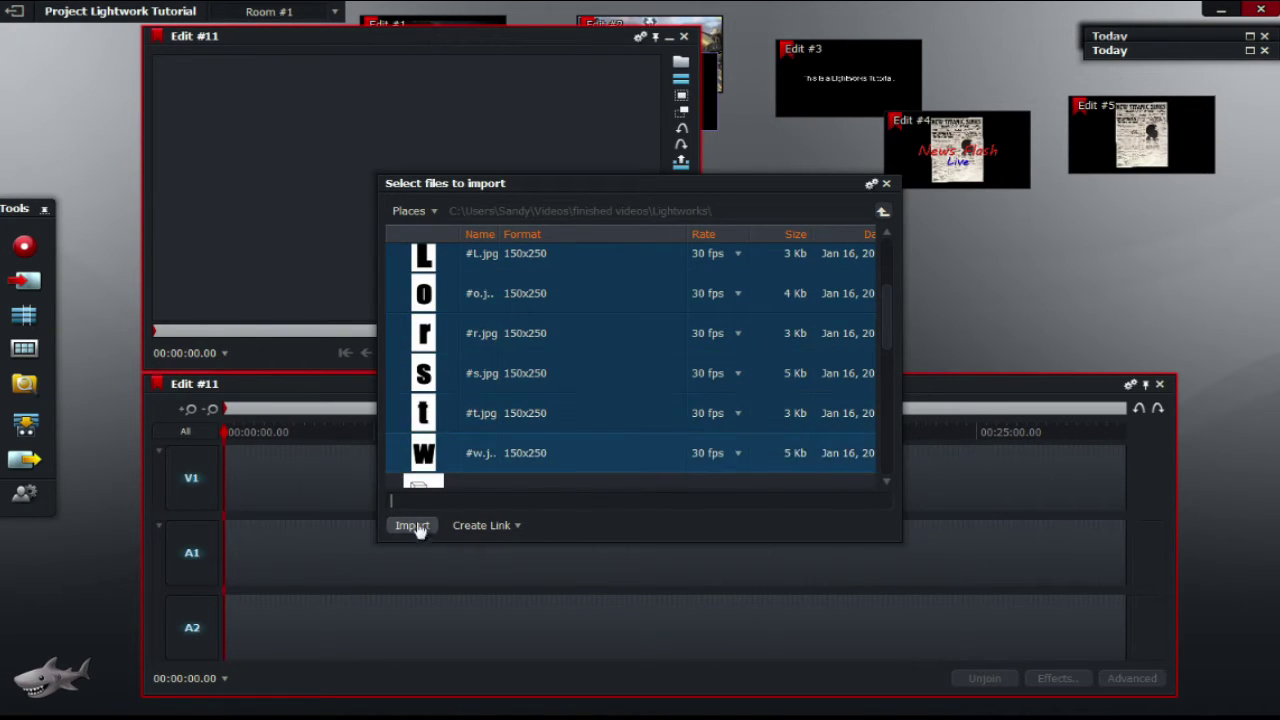
pyautogui.click(424, 527)
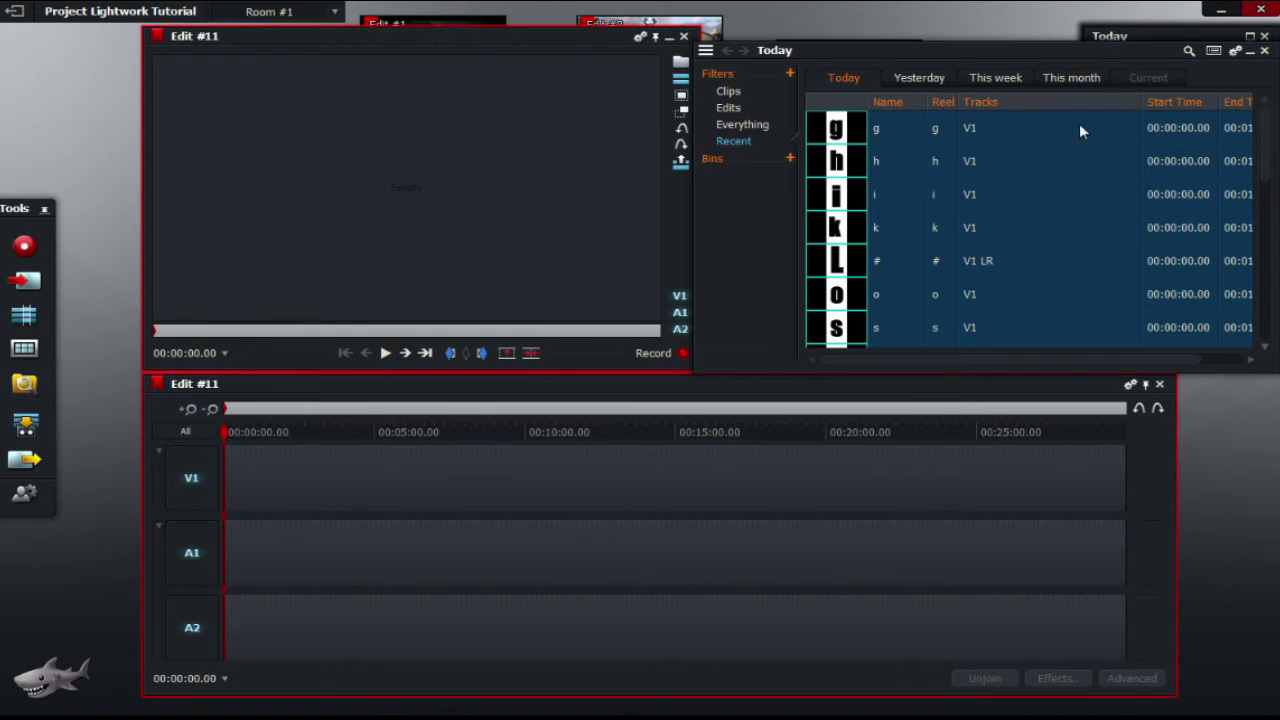
# Deselect the imported letter clips and minimise the Today bin
pyautogui.click(864, 132)
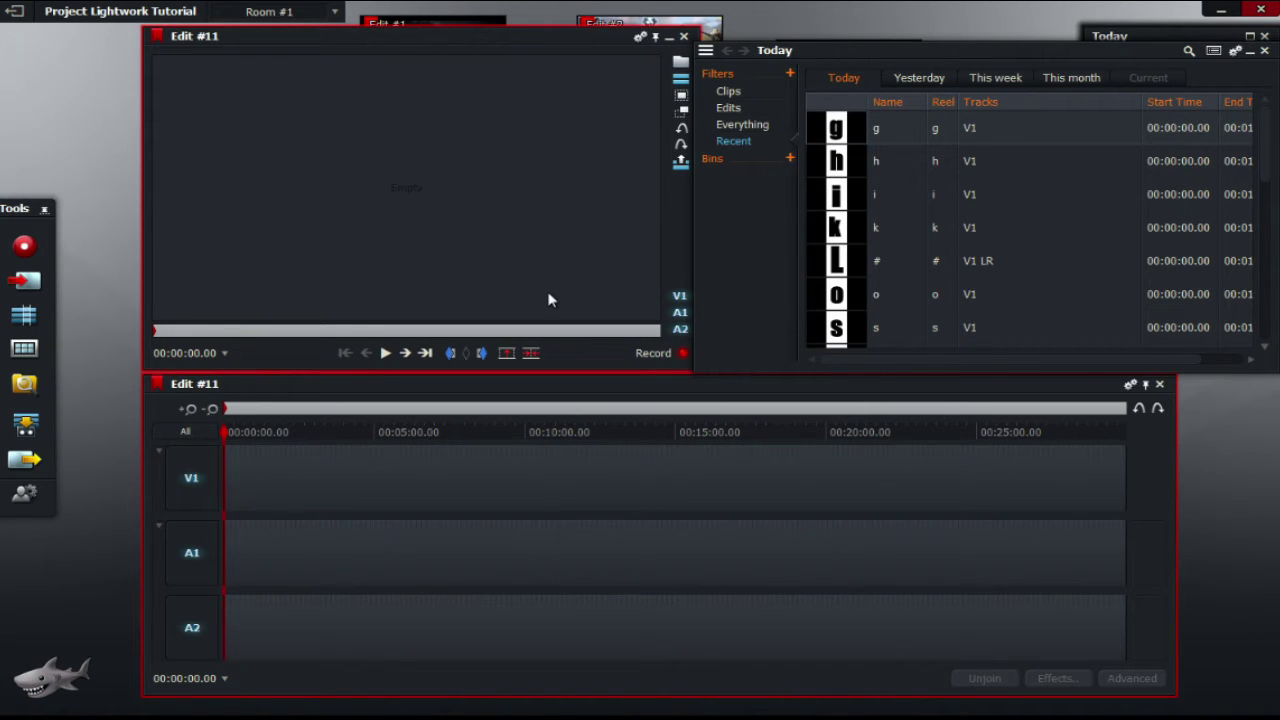
pyautogui.click(1250, 50)
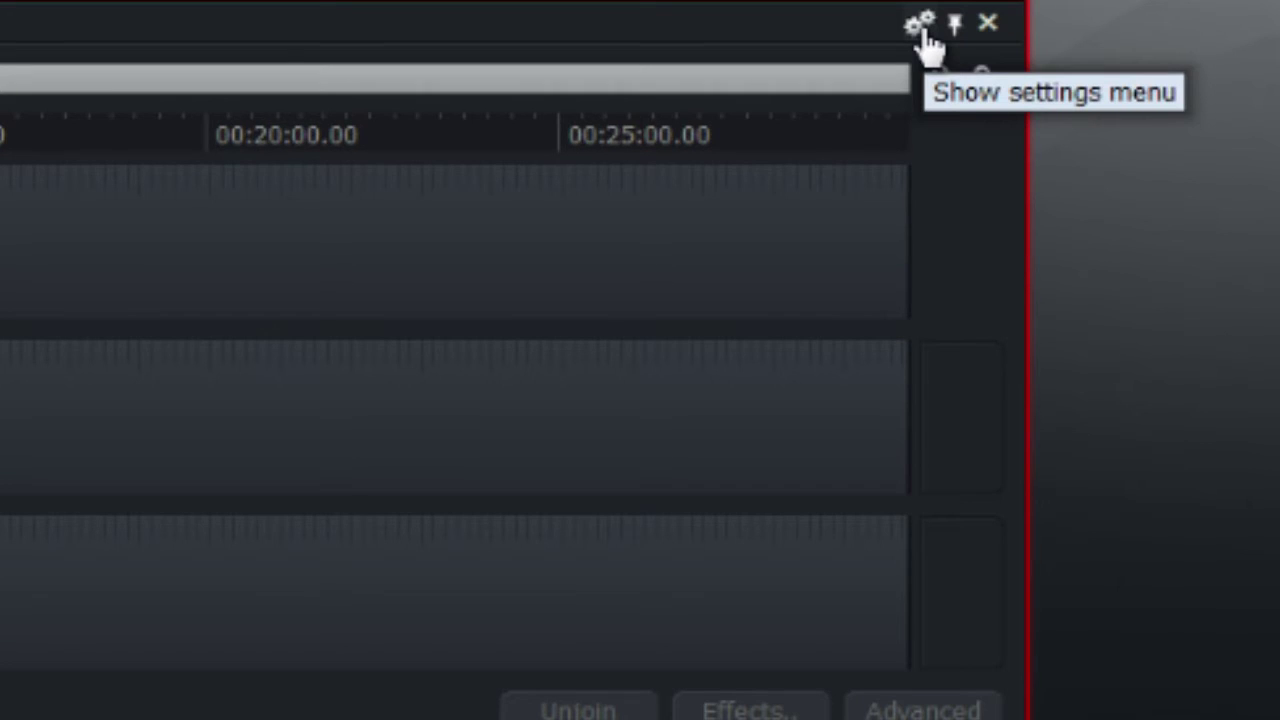
# Add eight new video tracks to the Edit #11 timeline
pyautogui.click(922, 28)
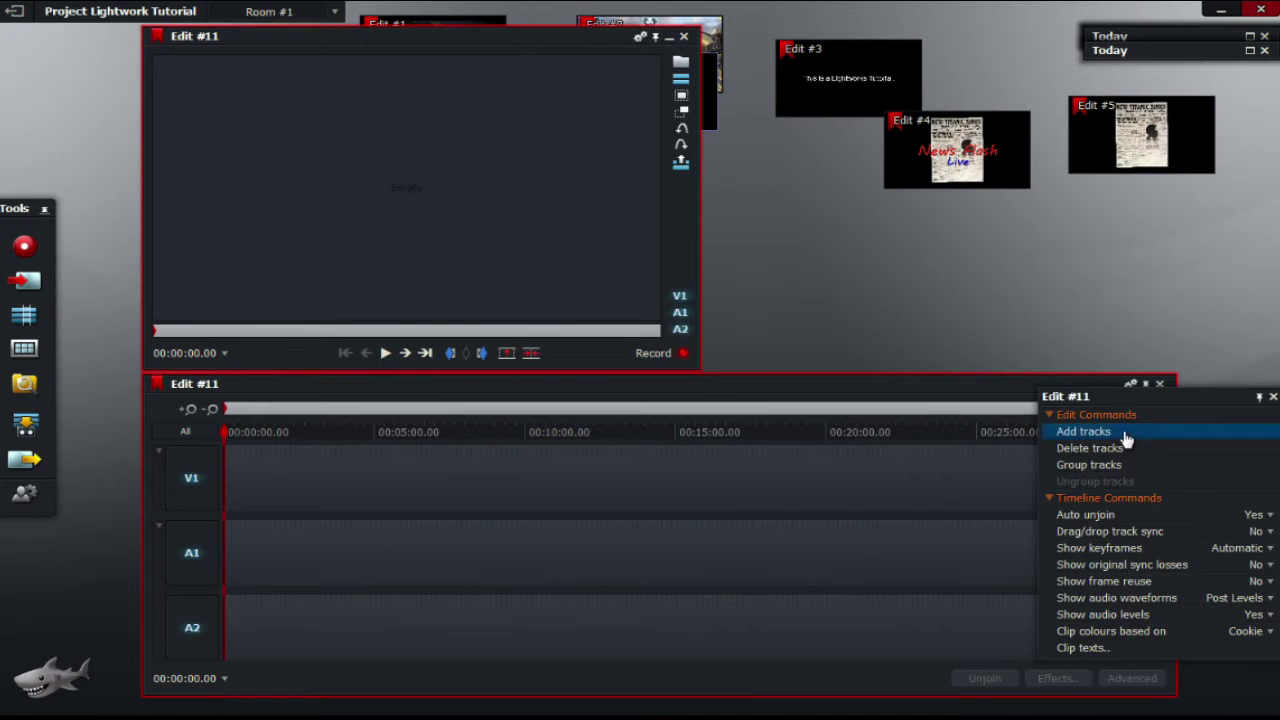
pyautogui.click(900, 135)
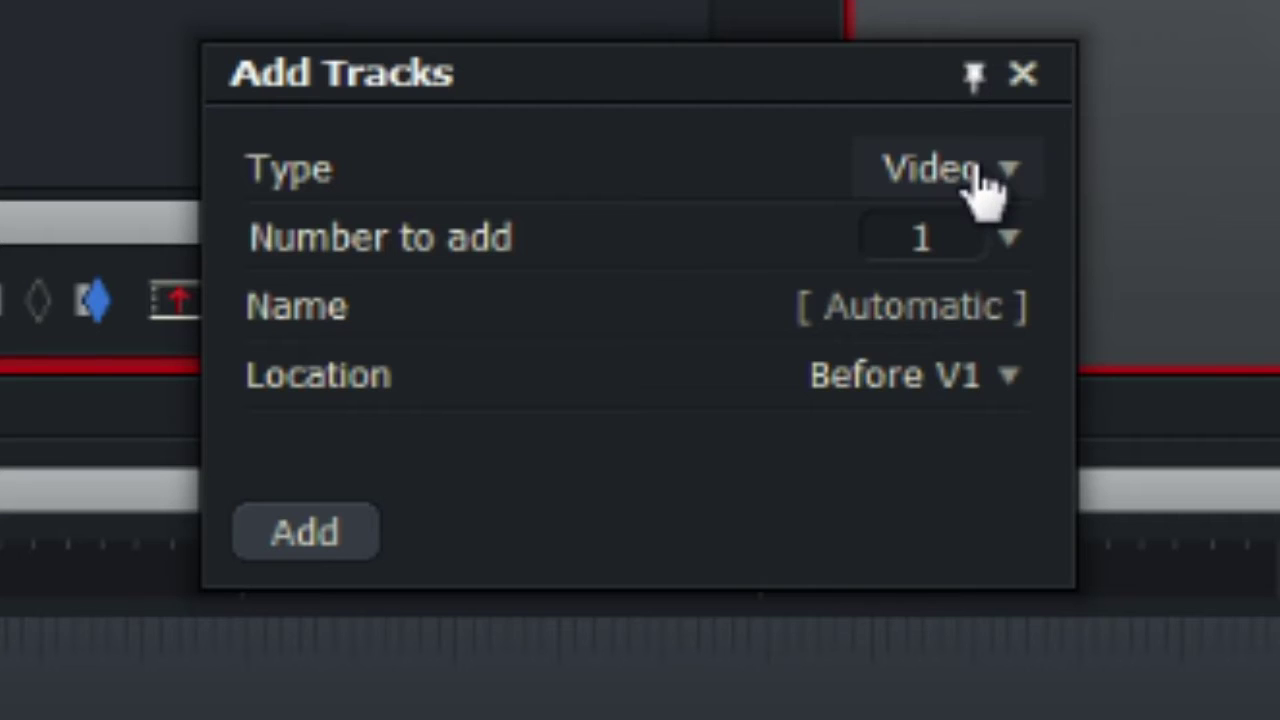
pyautogui.click(741, 322)
pyautogui.click(1010, 245)
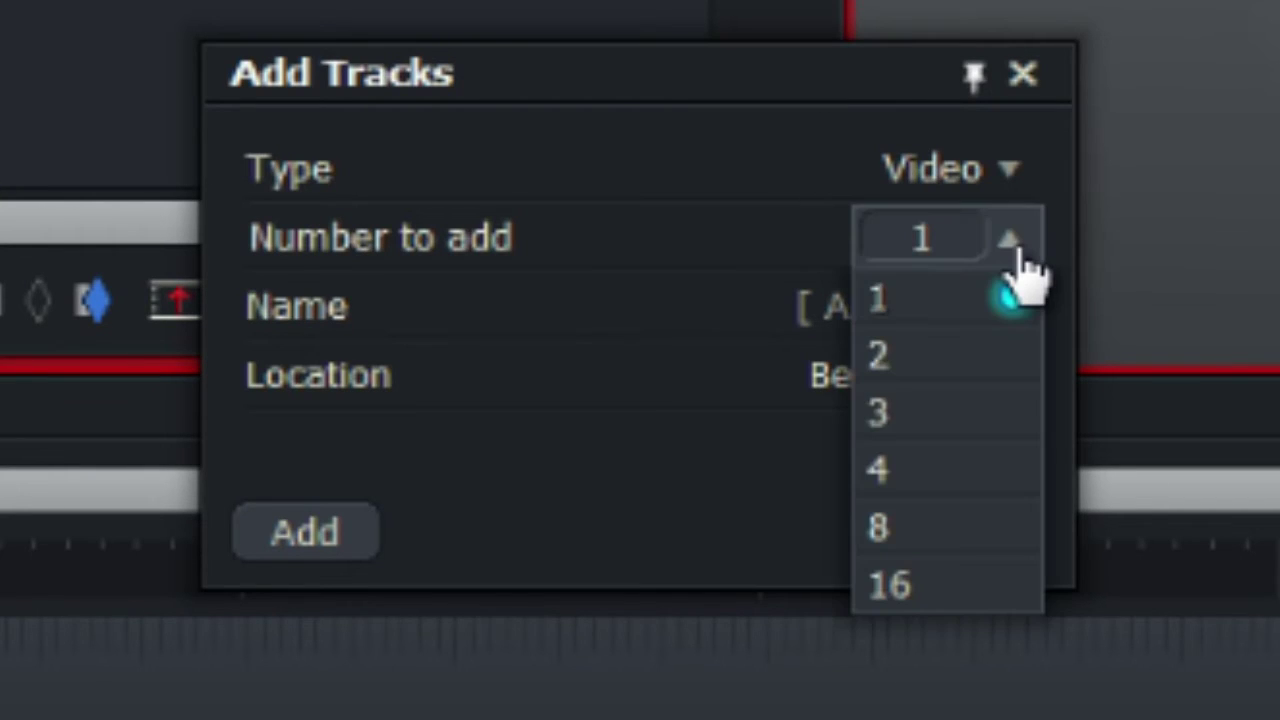
pyautogui.click(970, 537)
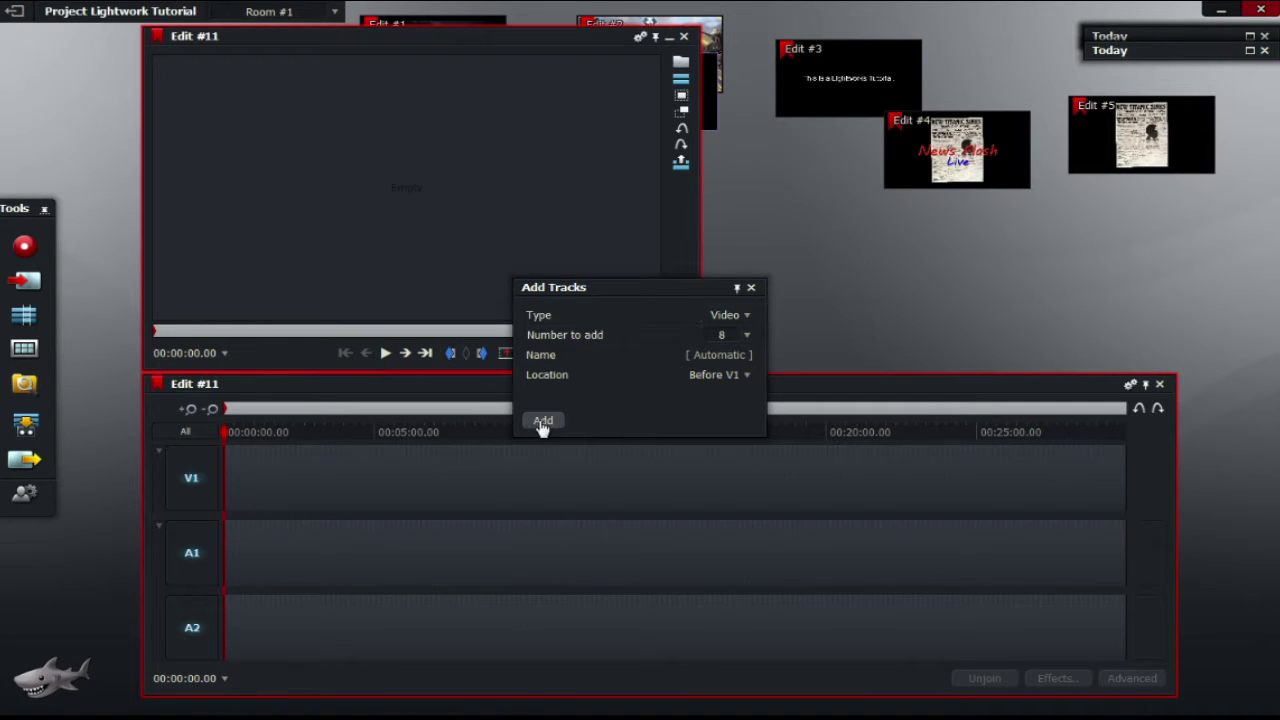
pyautogui.click(541, 422)
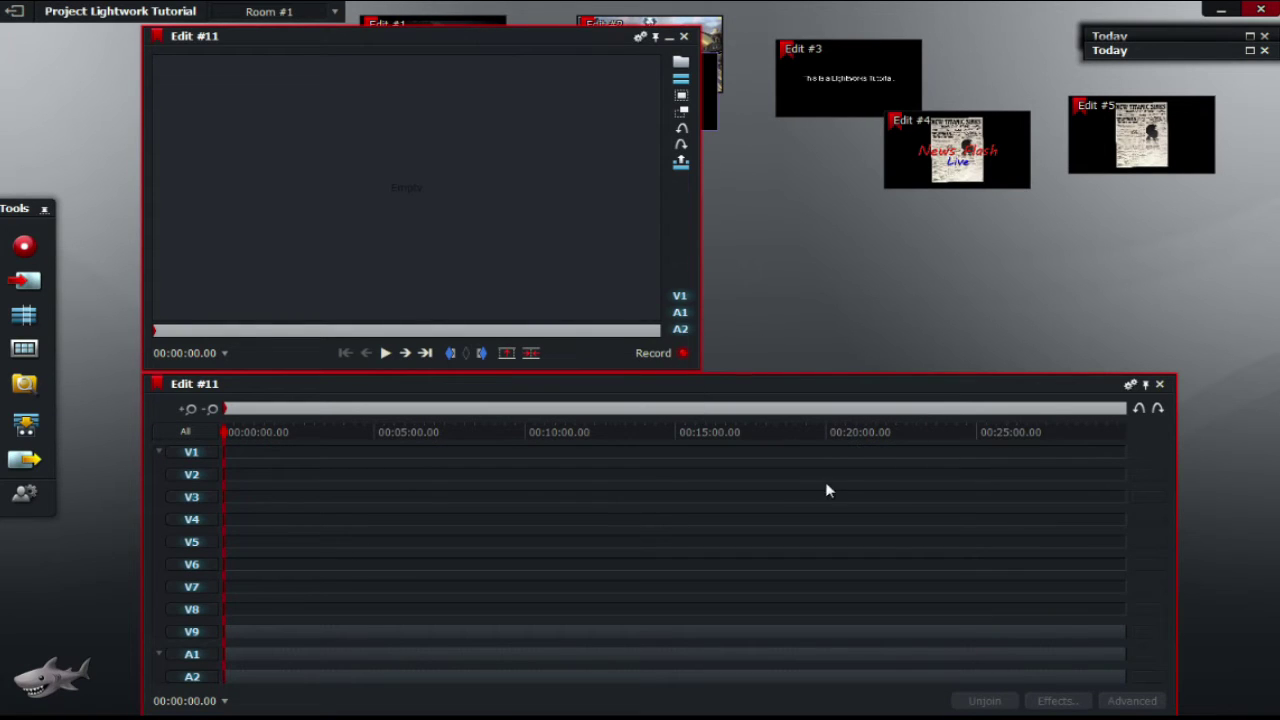
# Add one more video track so the timeline reaches V10
pyautogui.click(1130, 384)
pyautogui.click(1063, 430)
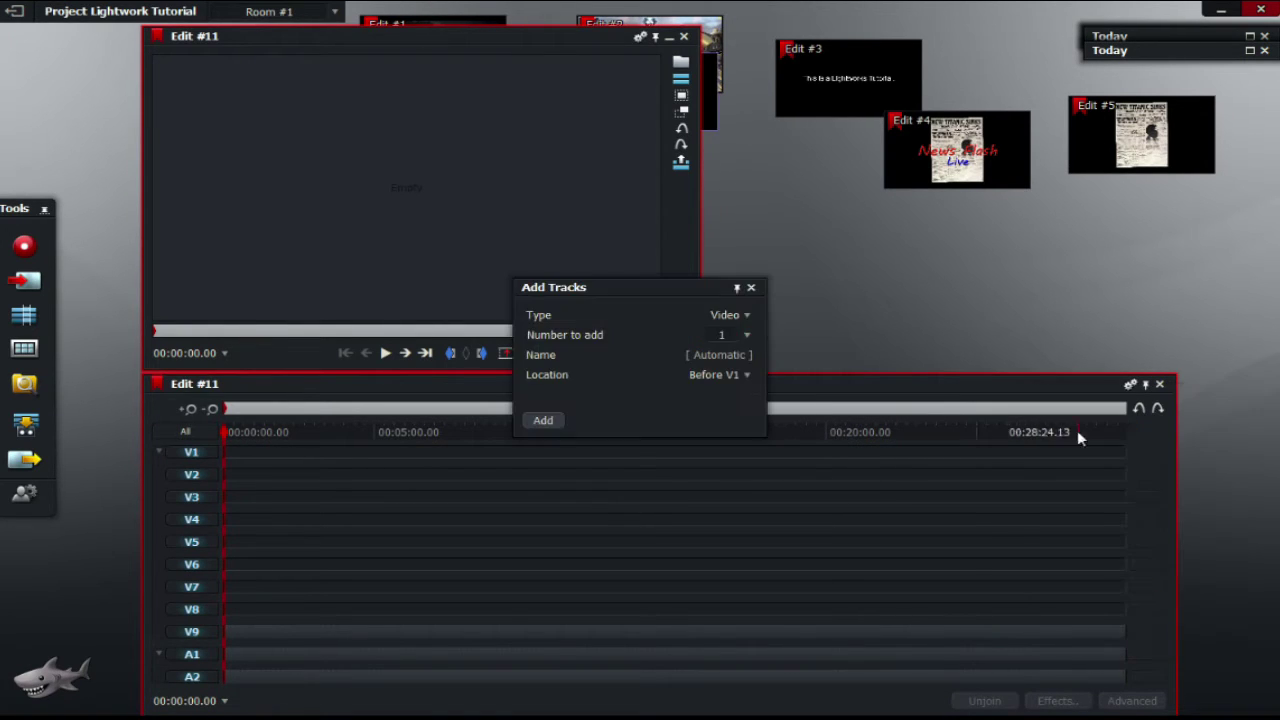
pyautogui.click(545, 424)
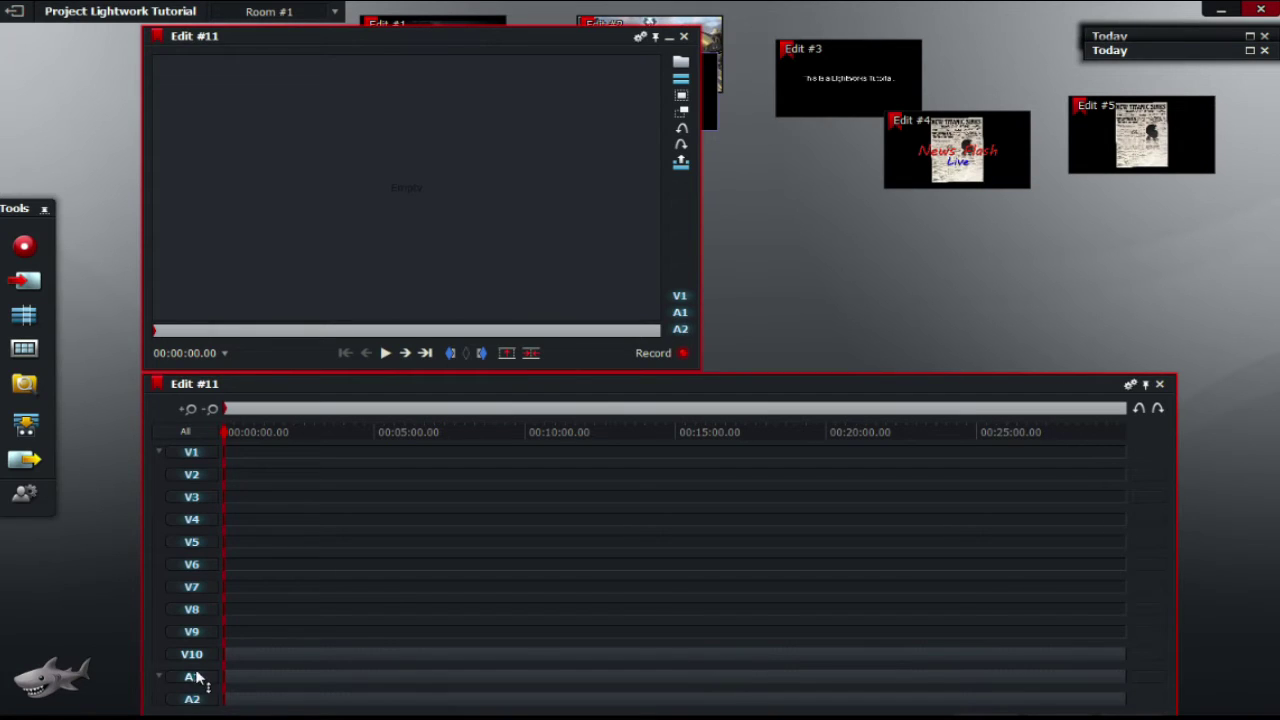
# Delete audio tracks A1 and A2 from Edit #11 and move the timeline window up and right
pyautogui.click(1131, 385)
pyautogui.click(1108, 443)
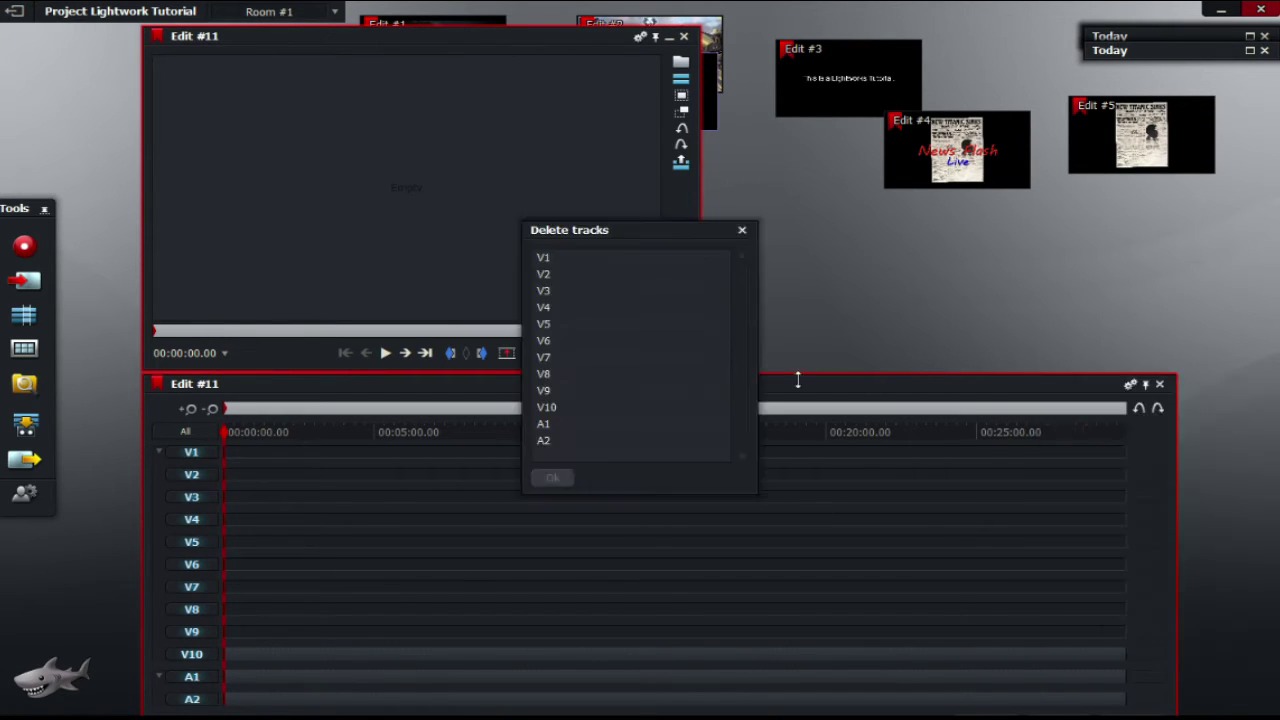
pyautogui.click(571, 424)
pyautogui.click(555, 478)
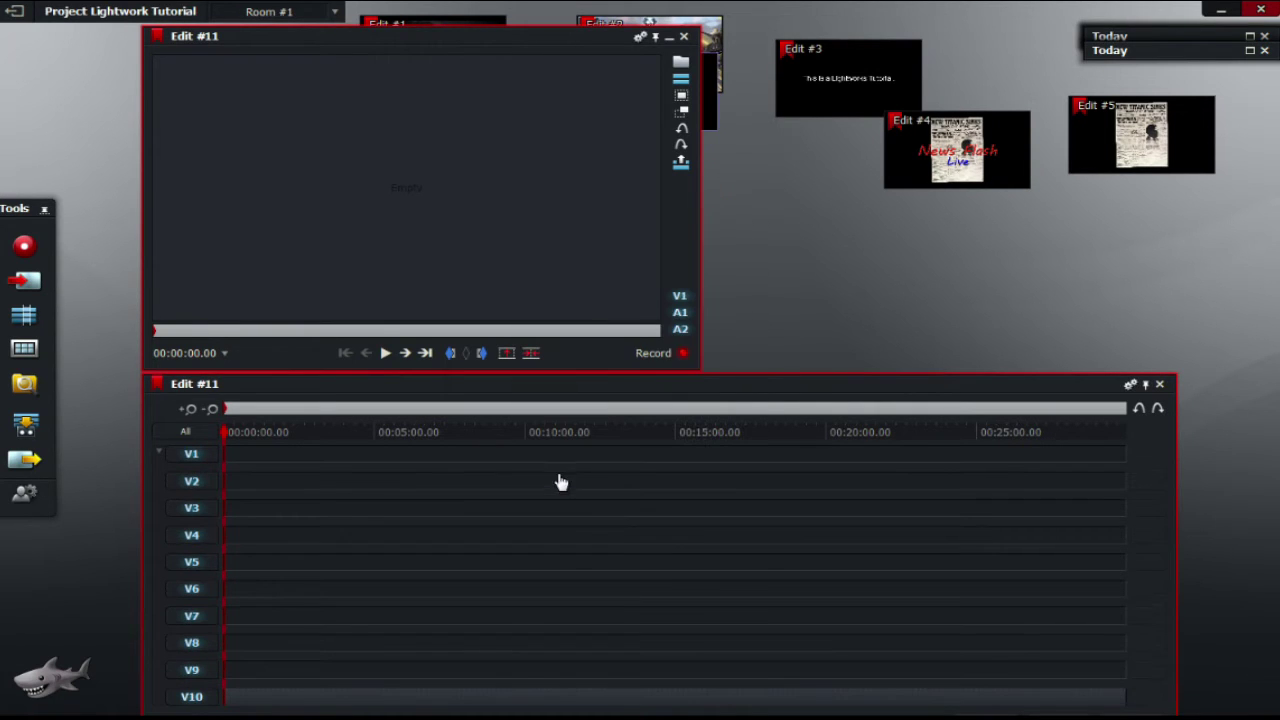
pyautogui.moveTo(843, 386); pyautogui.dragTo(874, 346)
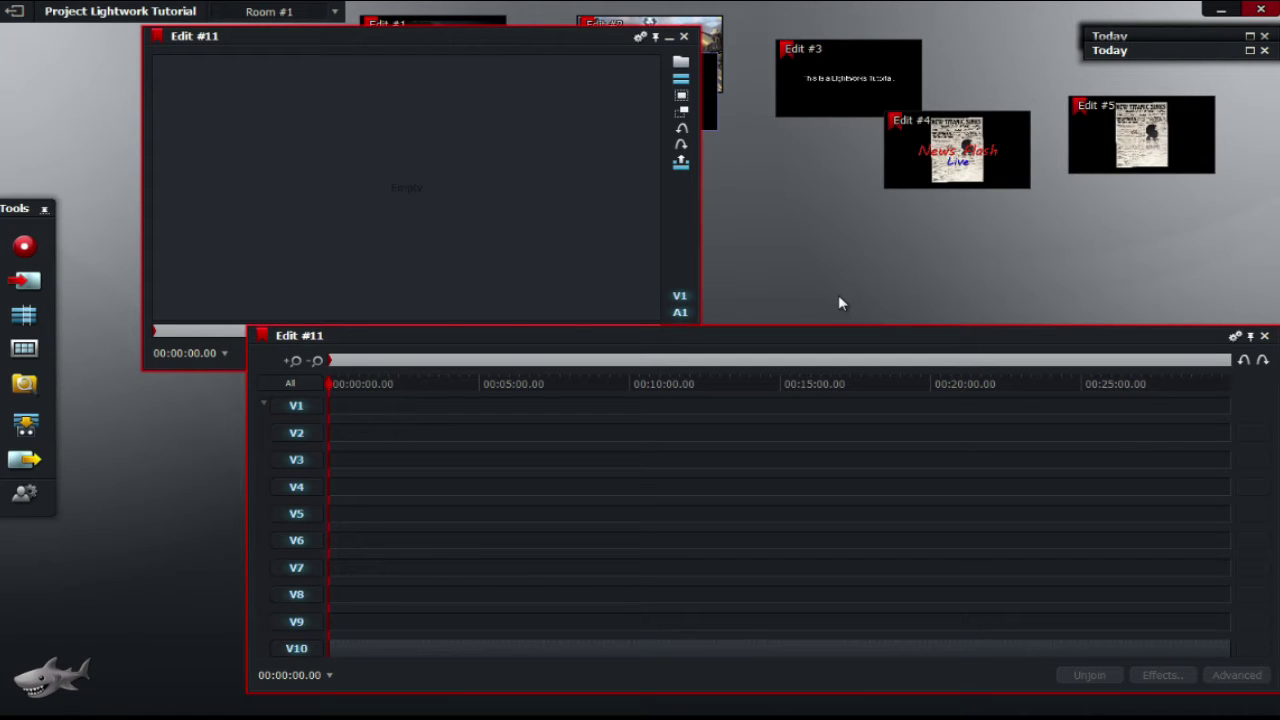
# Expand the Today bin, reposition the timeline, and import the missing L letter image
pyautogui.click(1249, 50)
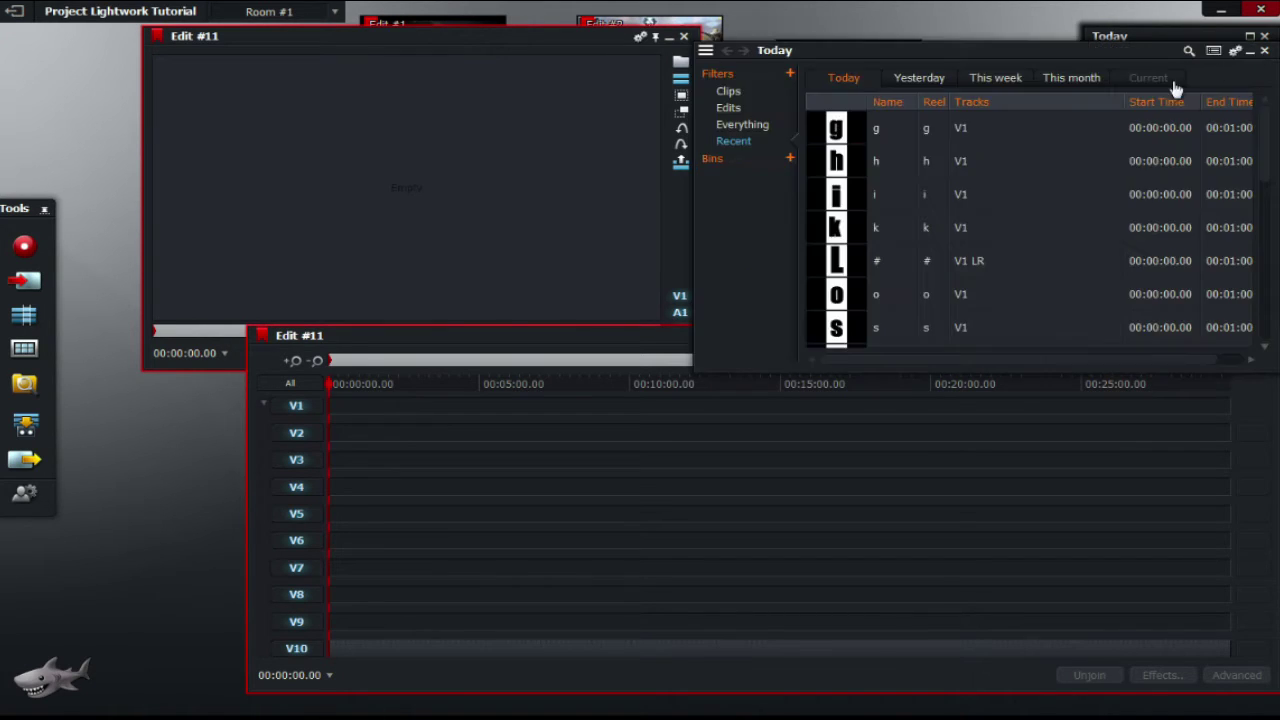
pyautogui.click(688, 340)
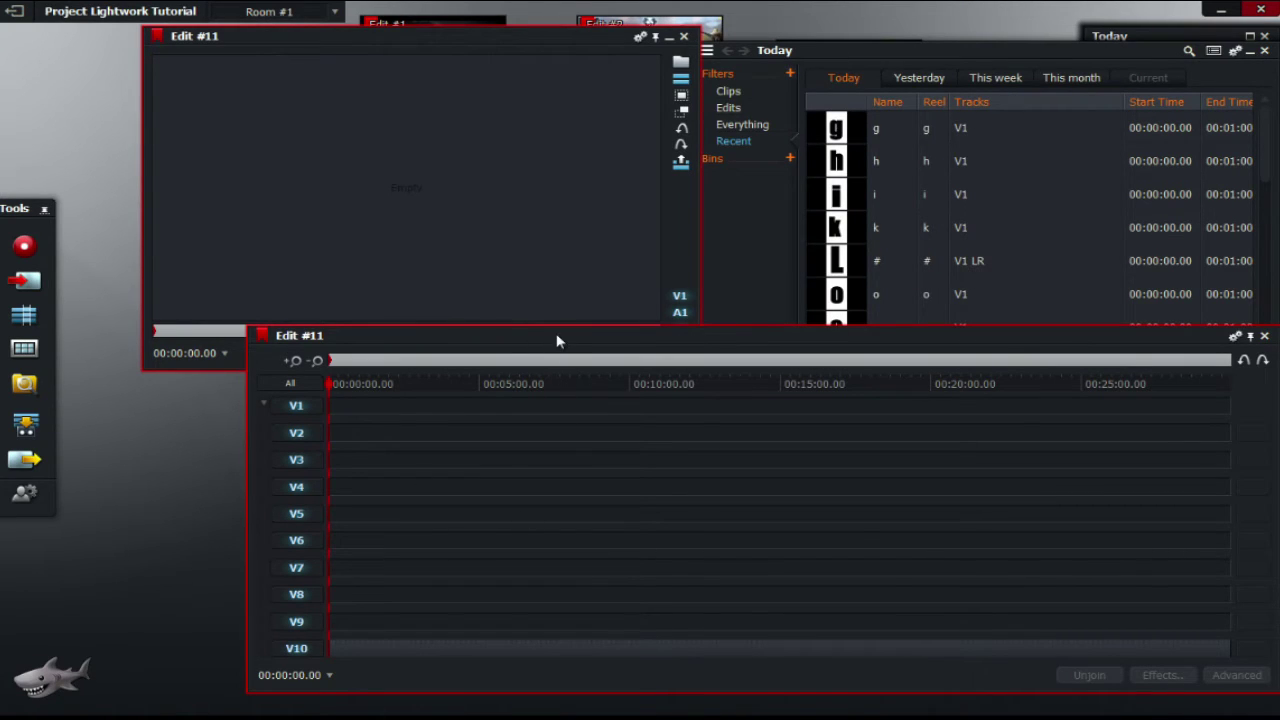
pyautogui.moveTo(551, 337); pyautogui.dragTo(541, 345)
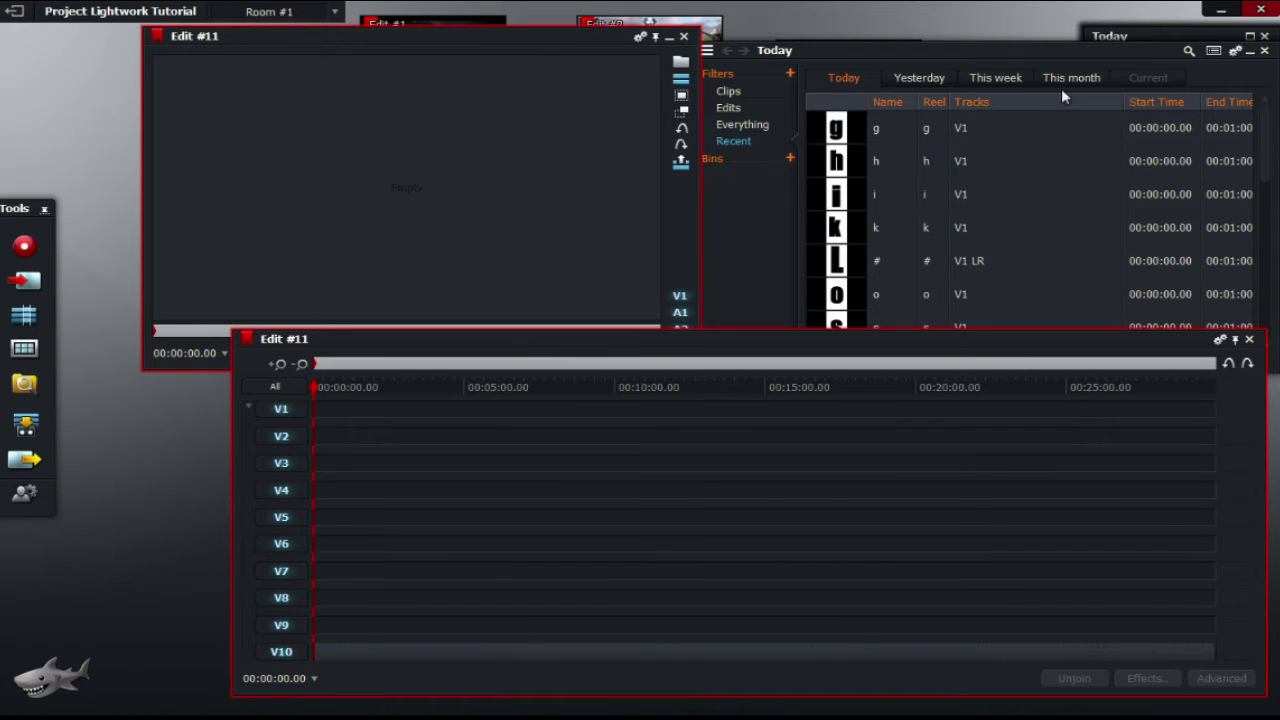
pyautogui.scroll(-1, 1266, 162)
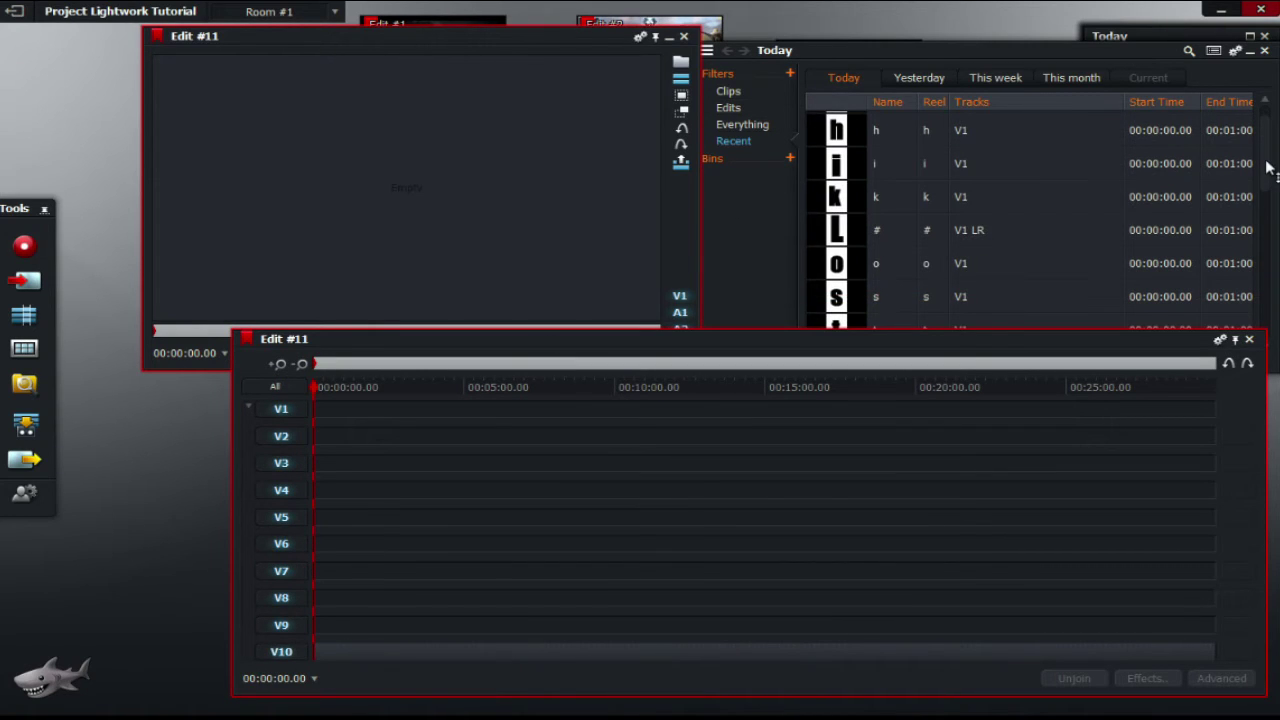
pyautogui.click(28, 283)
pyautogui.click(480, 423)
pyautogui.click(412, 525)
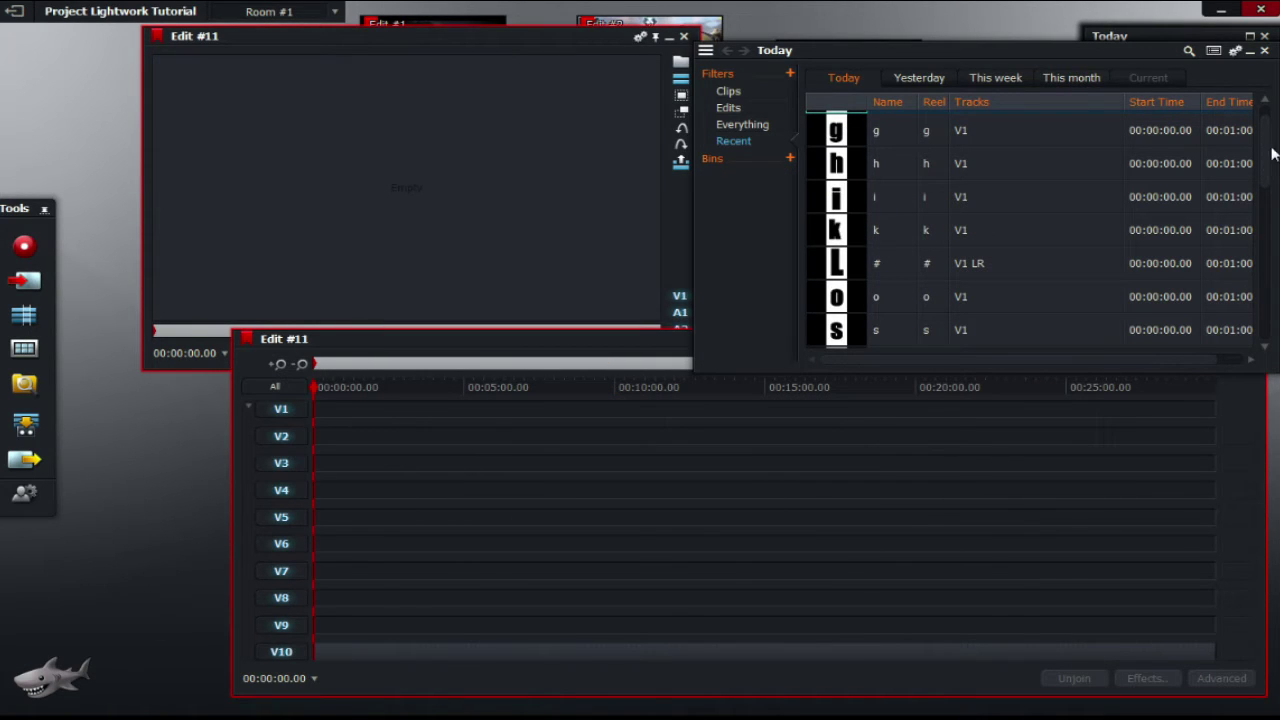
# Place the letter clips at the timeline start, L on V10, then i, g, h, down to s on V1
pyautogui.moveTo(850, 130); pyautogui.dragTo(330, 653)
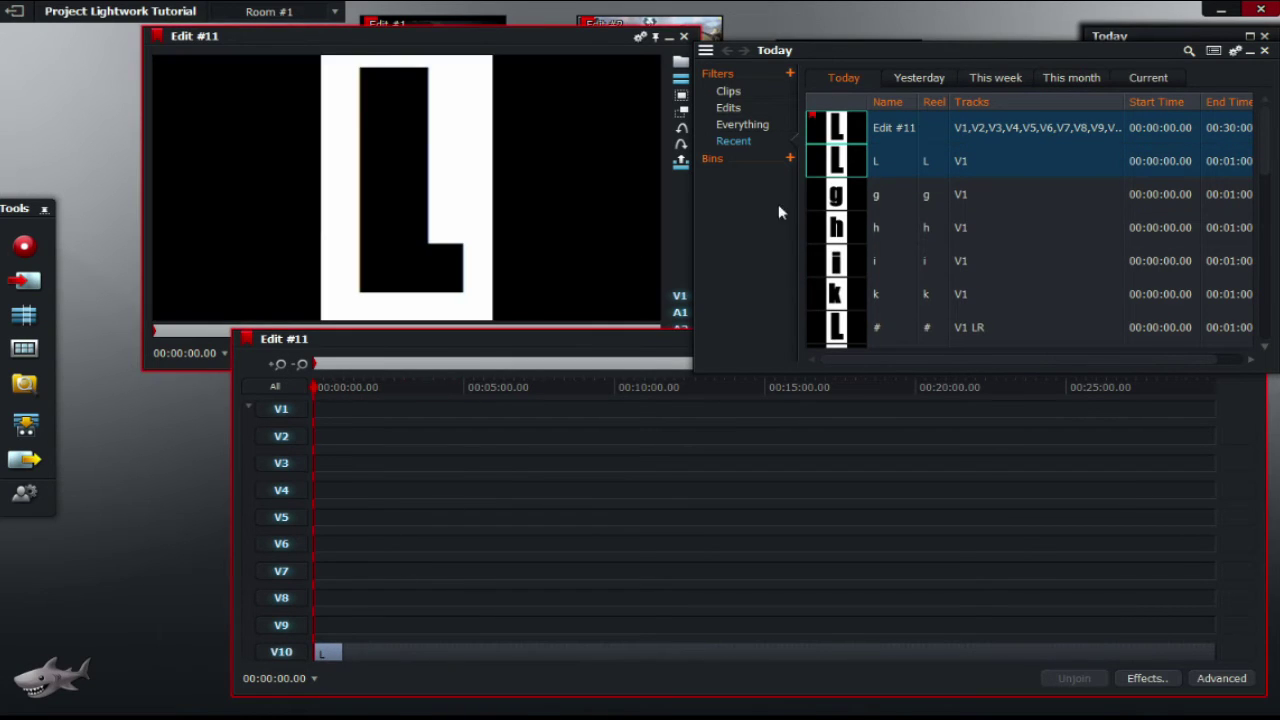
pyautogui.moveTo(863, 309); pyautogui.dragTo(320, 627)
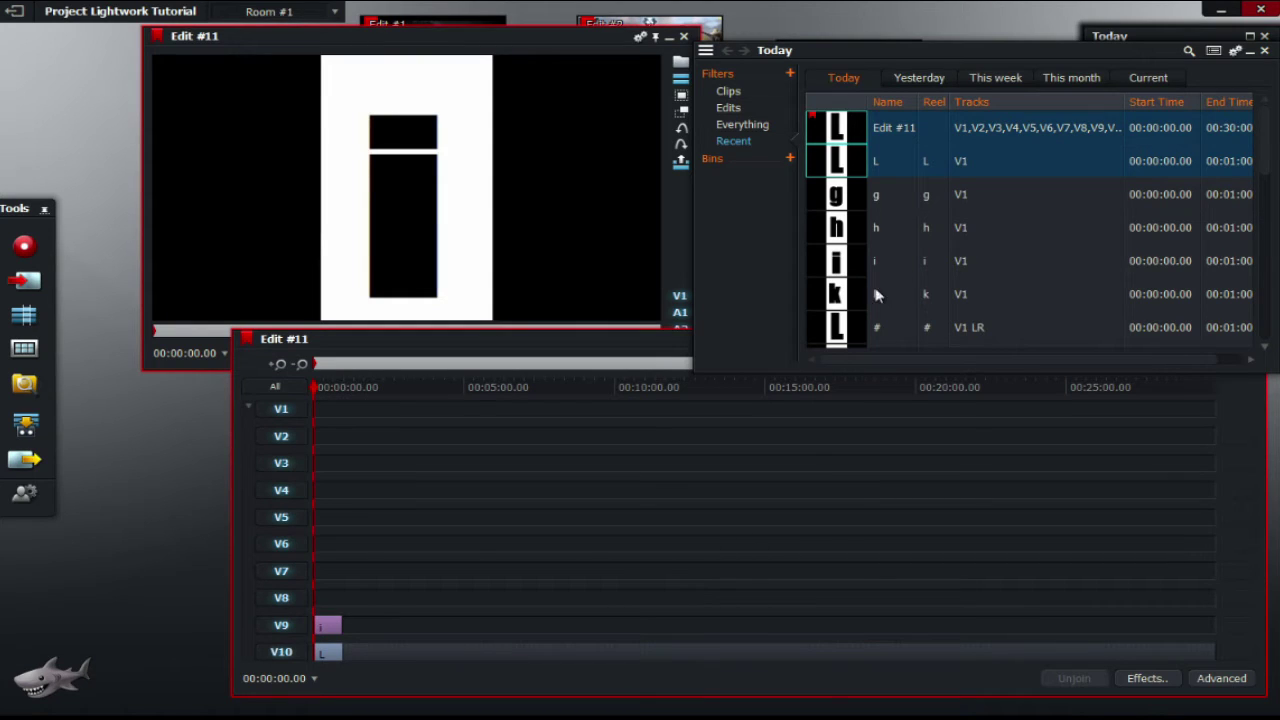
pyautogui.moveTo(837, 194); pyautogui.dragTo(318, 598)
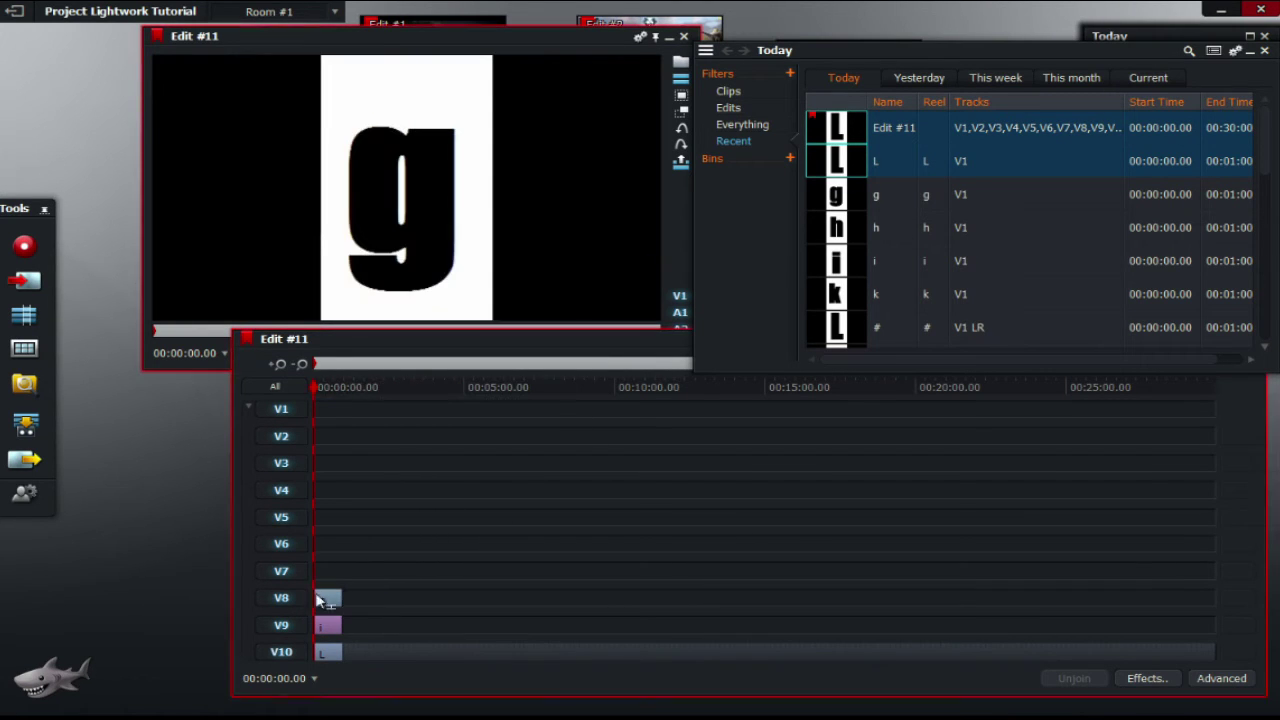
pyautogui.moveTo(836, 228); pyautogui.dragTo(319, 578)
pyautogui.moveTo(319, 585); pyautogui.dragTo(320, 598)
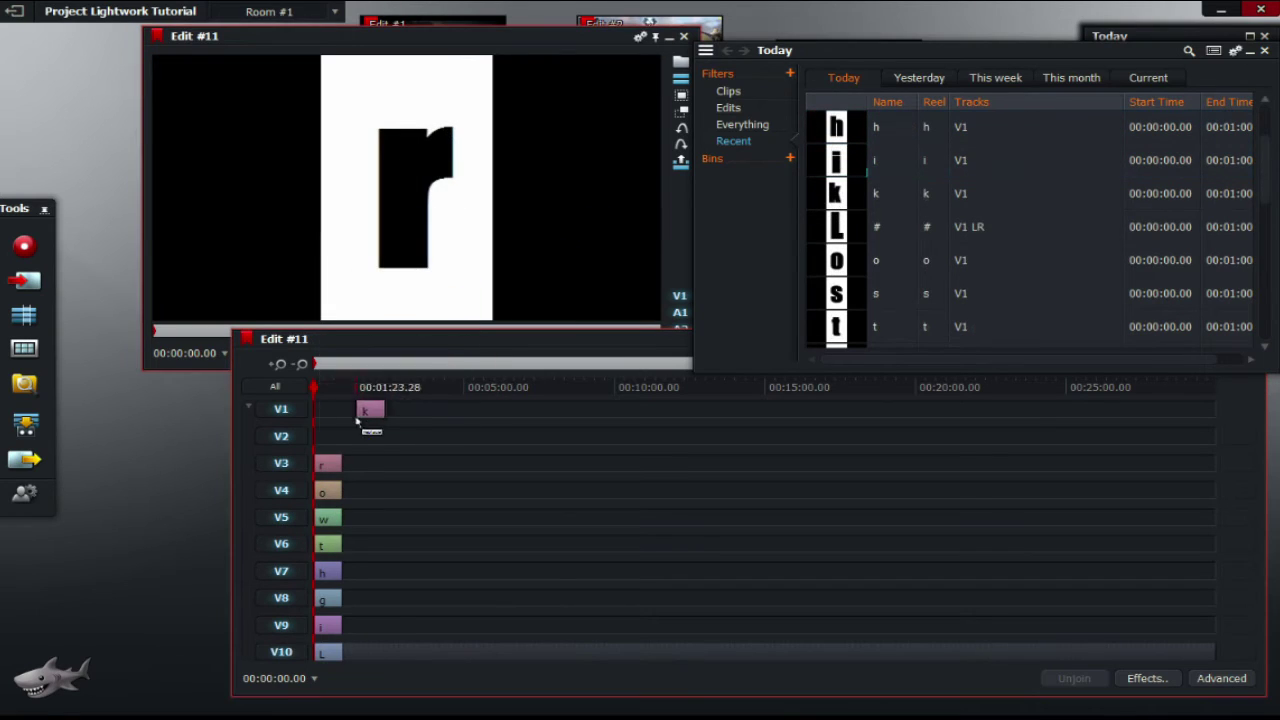
pyautogui.moveTo(357, 409); pyautogui.dragTo(323, 443)
pyautogui.moveTo(850, 300); pyautogui.dragTo(325, 410)
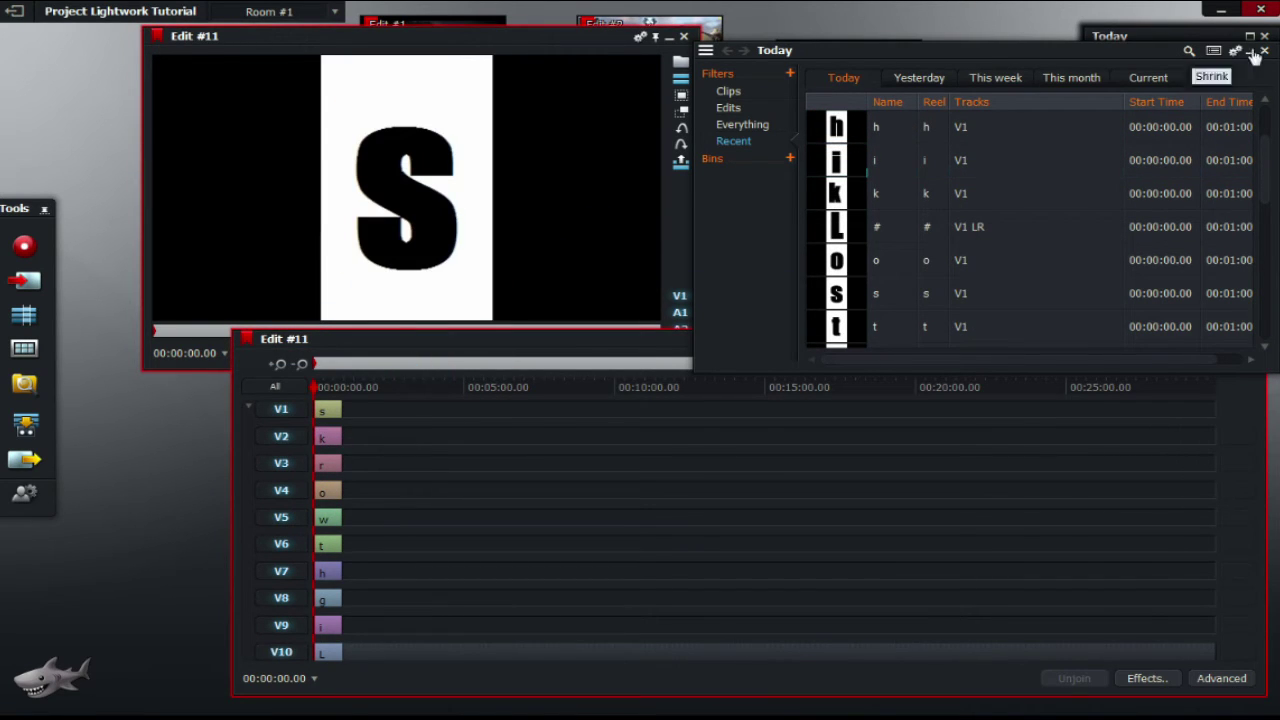
# Minimise the Today bin and zoom the Edit #11 timeline in three times
pyautogui.click(1250, 50)
pyautogui.click(279, 364)
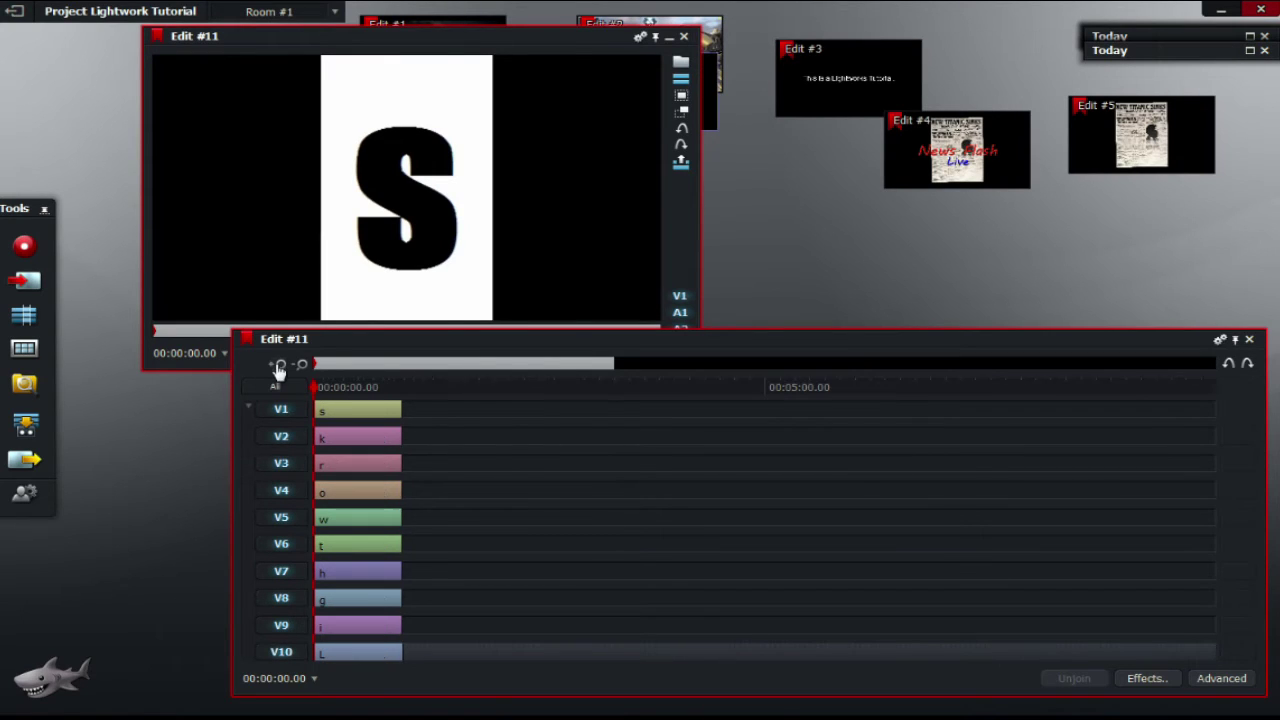
pyautogui.click(279, 364)
pyautogui.click(279, 364)
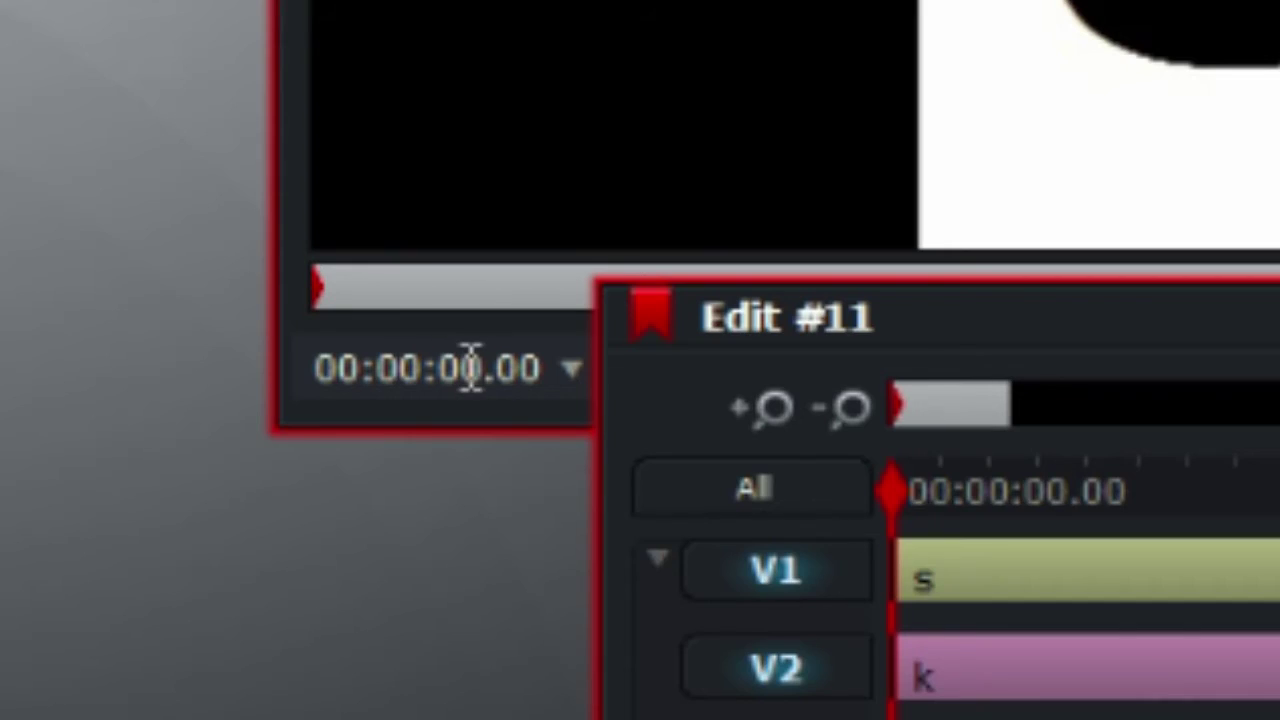
# Move the playhead to 00:00:25.00 and cut all ten tracks there
pyautogui.click(471, 370)
pyautogui.press('Left')
pyautogui.write('25')
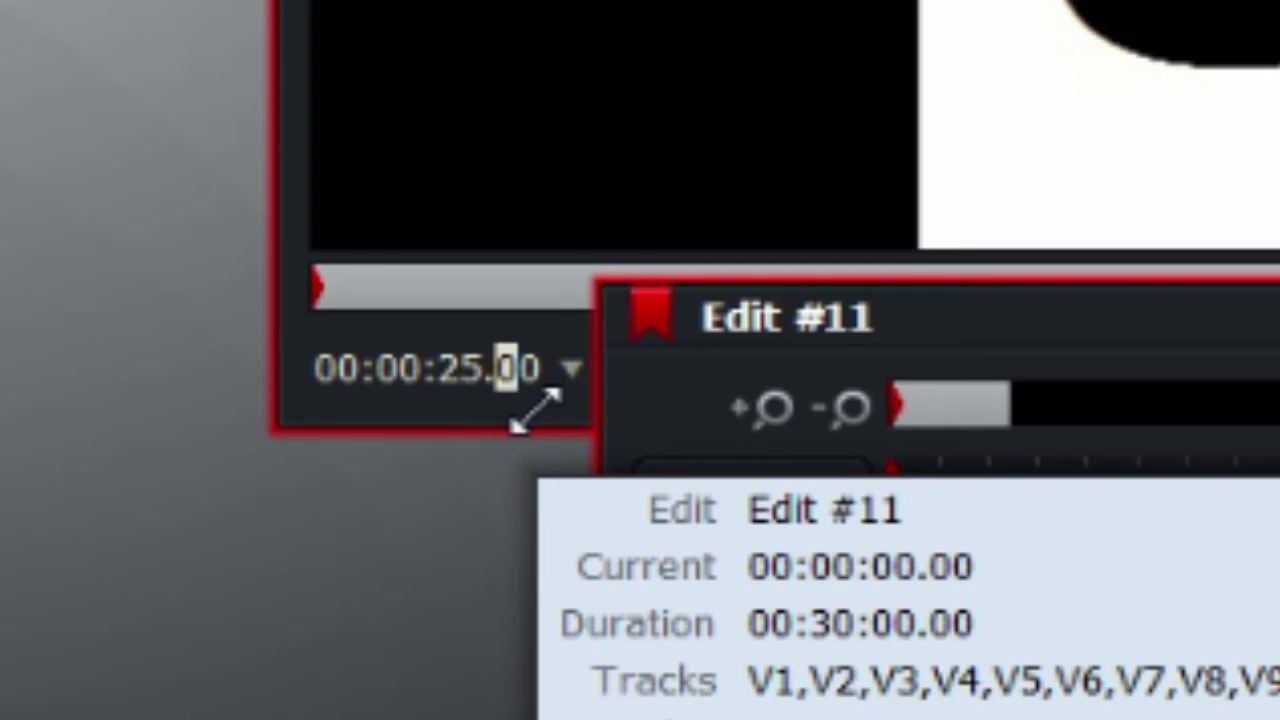
pyautogui.press('Return')
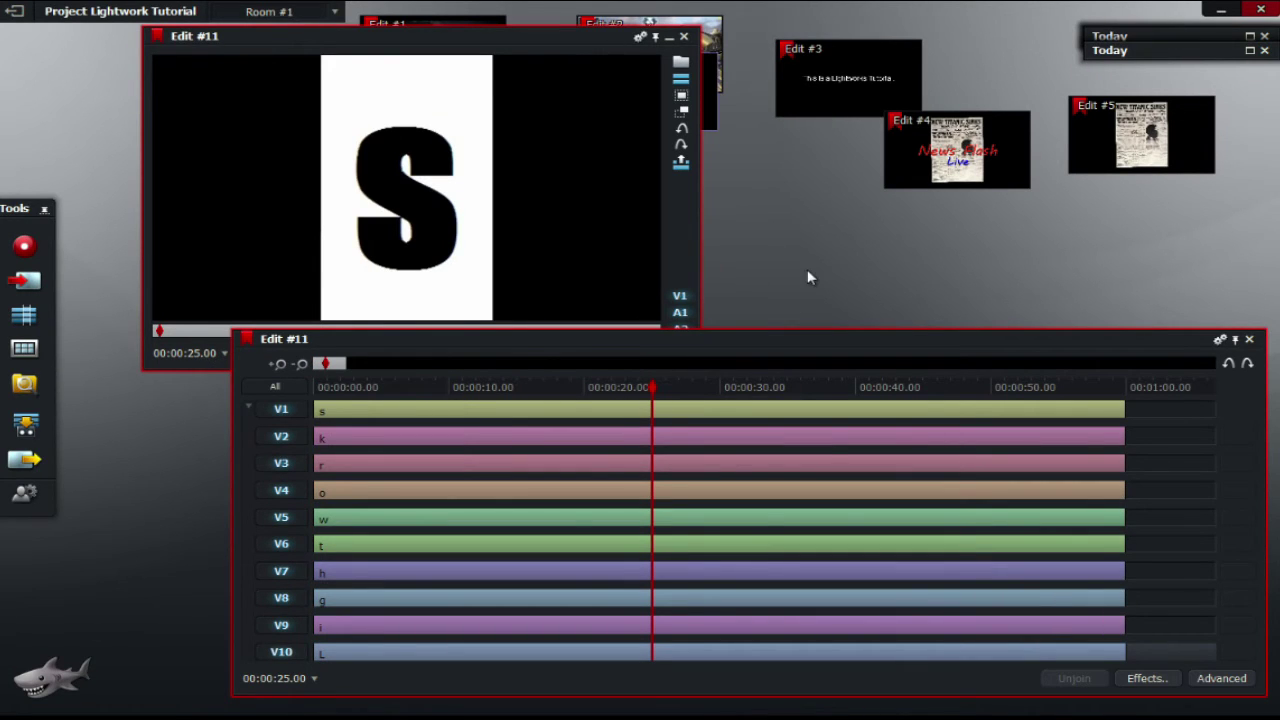
pyautogui.press('c')
# Delete the clip sections after the 25-second cut on tracks V1 through V6
pyautogui.moveTo(651, 390); pyautogui.dragTo(688, 395)
pyautogui.rightClick(733, 413)
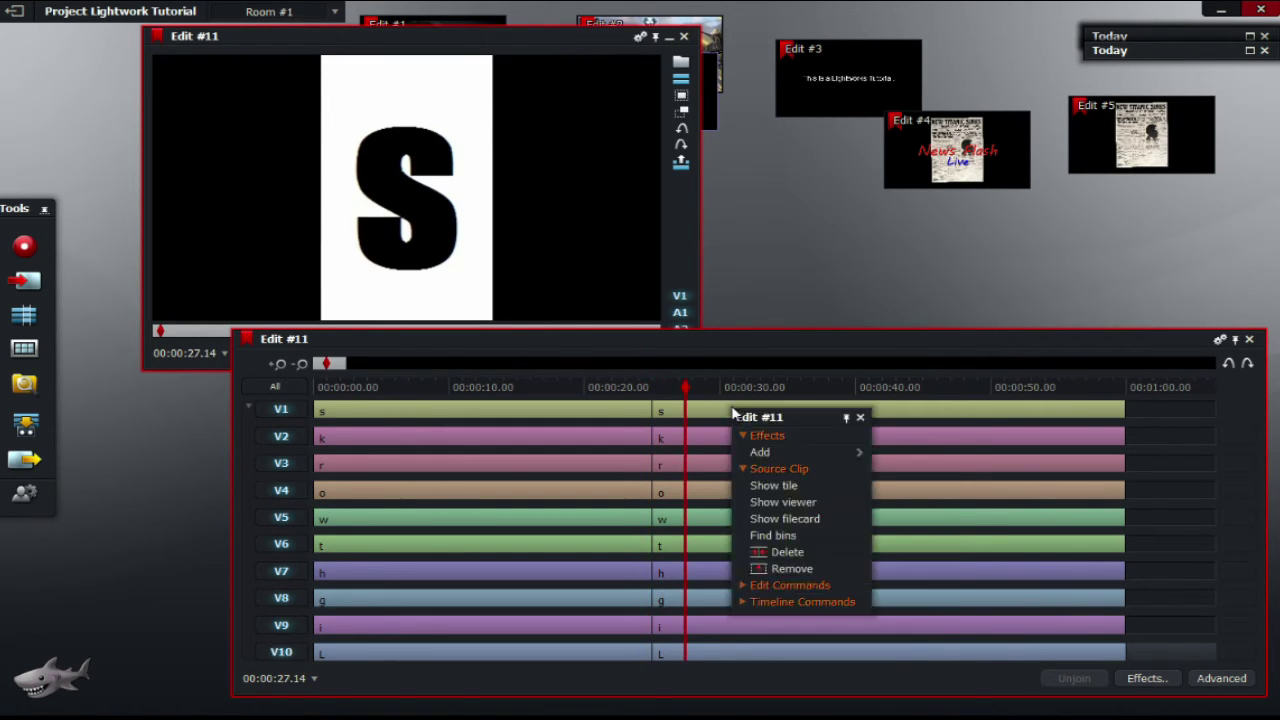
pyautogui.click(788, 552)
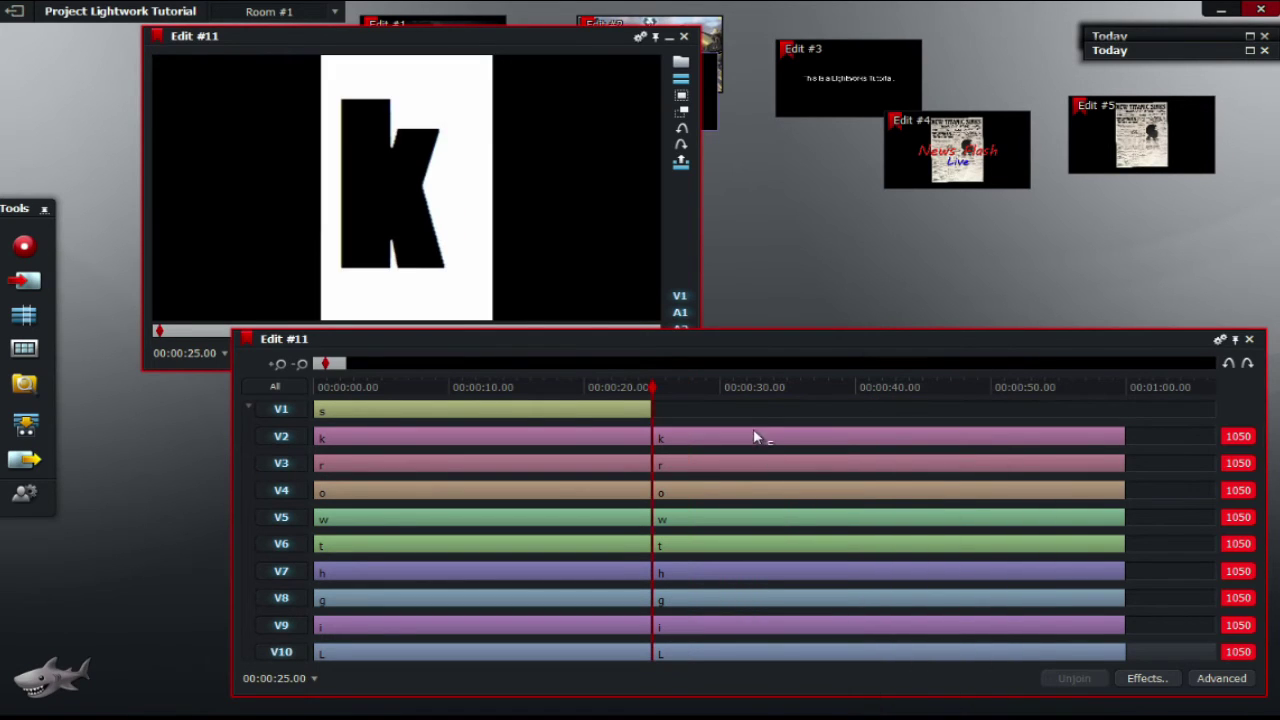
pyautogui.rightClick(756, 437)
pyautogui.click(790, 572)
pyautogui.rightClick(728, 466)
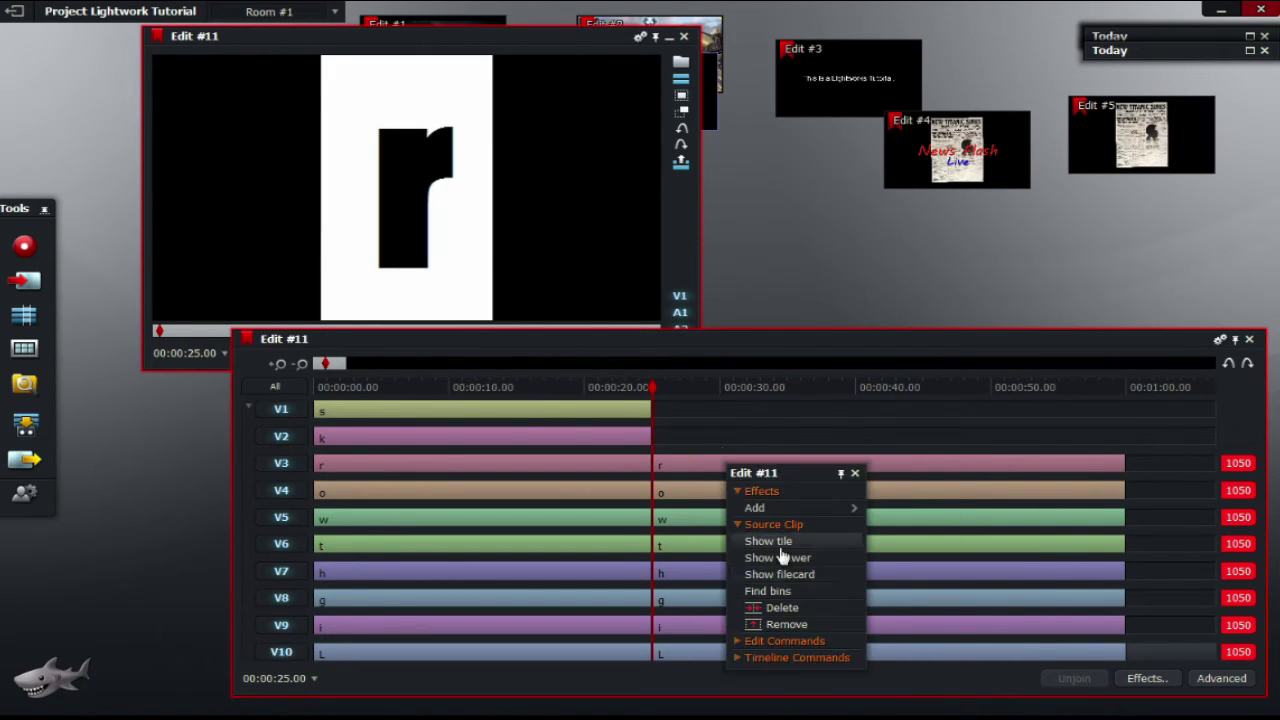
pyautogui.click(800, 608)
pyautogui.rightClick(765, 494)
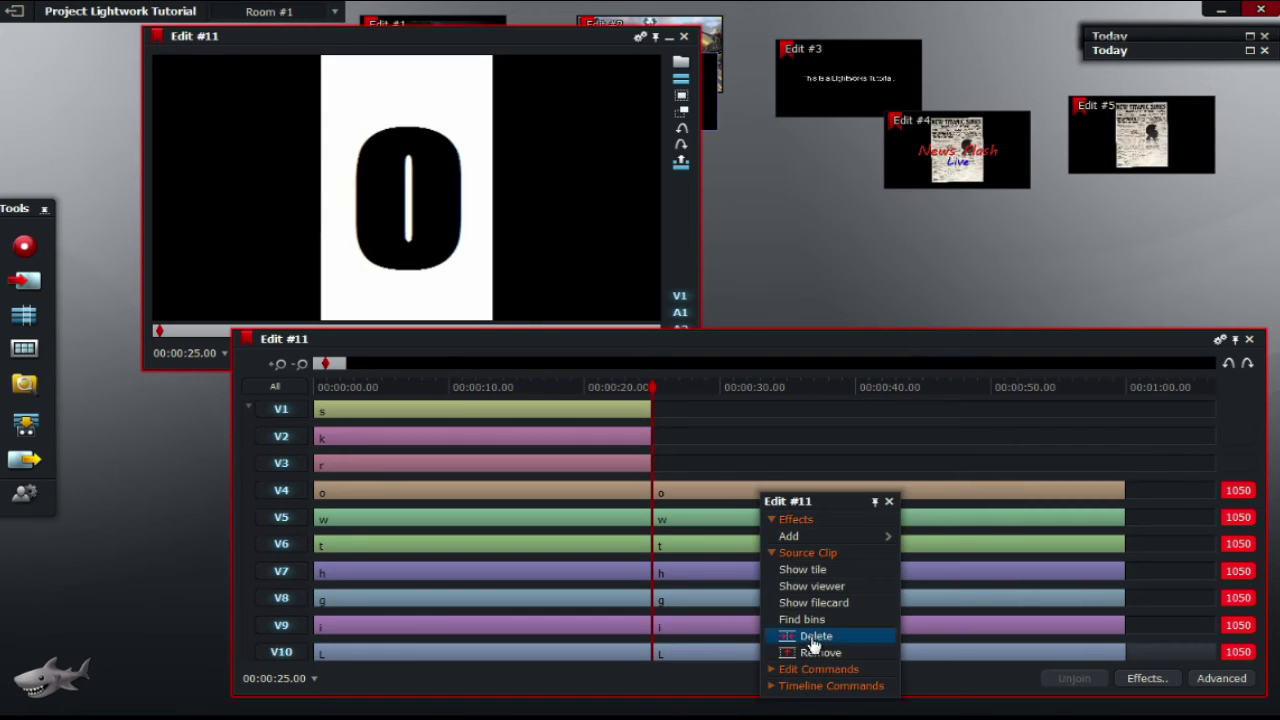
pyautogui.click(813, 637)
pyautogui.rightClick(753, 519)
pyautogui.click(802, 660)
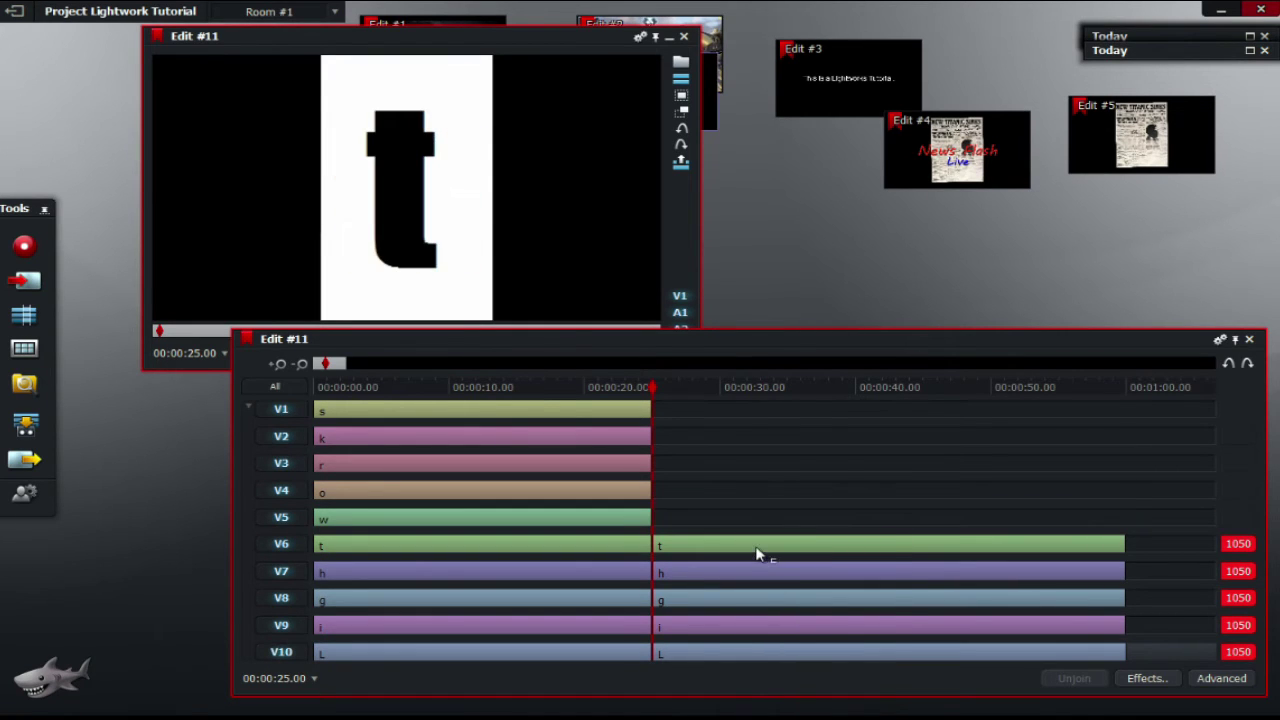
pyautogui.rightClick(757, 554)
pyautogui.click(809, 653)
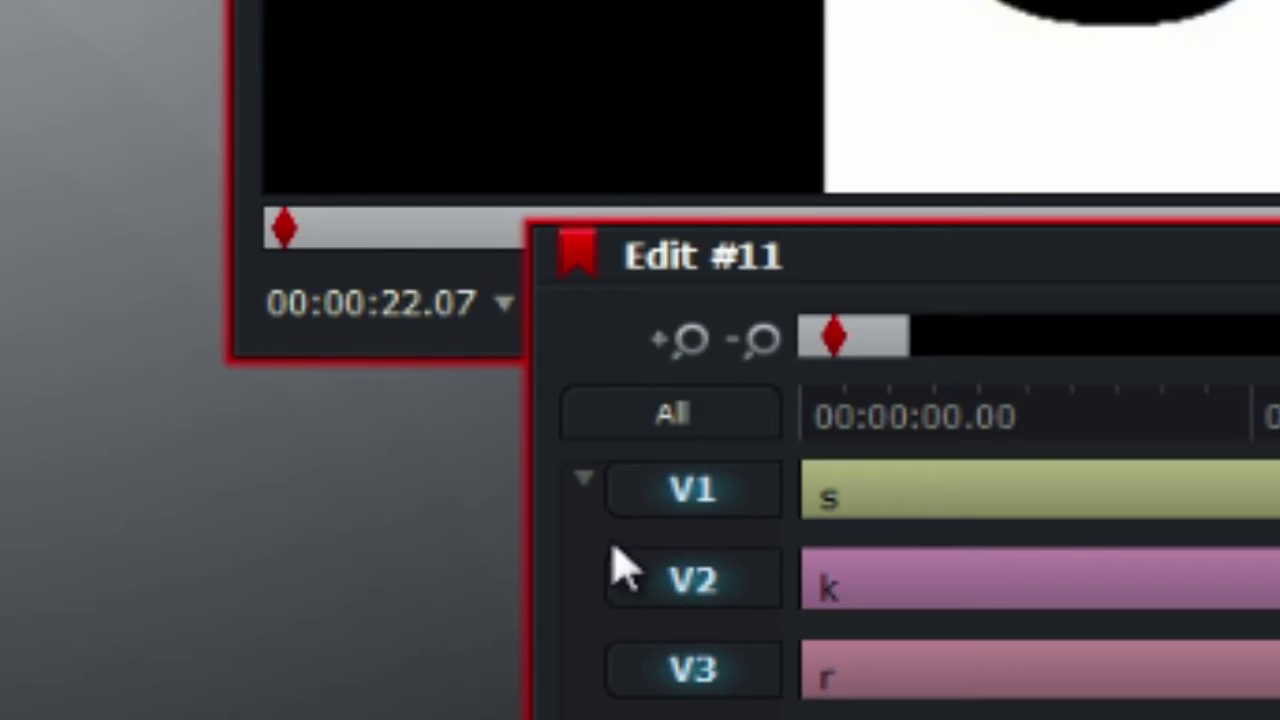
# Set the viewer timecode to 00:00:20.00 to move the playhead to the 20-second mark
pyautogui.write('00')
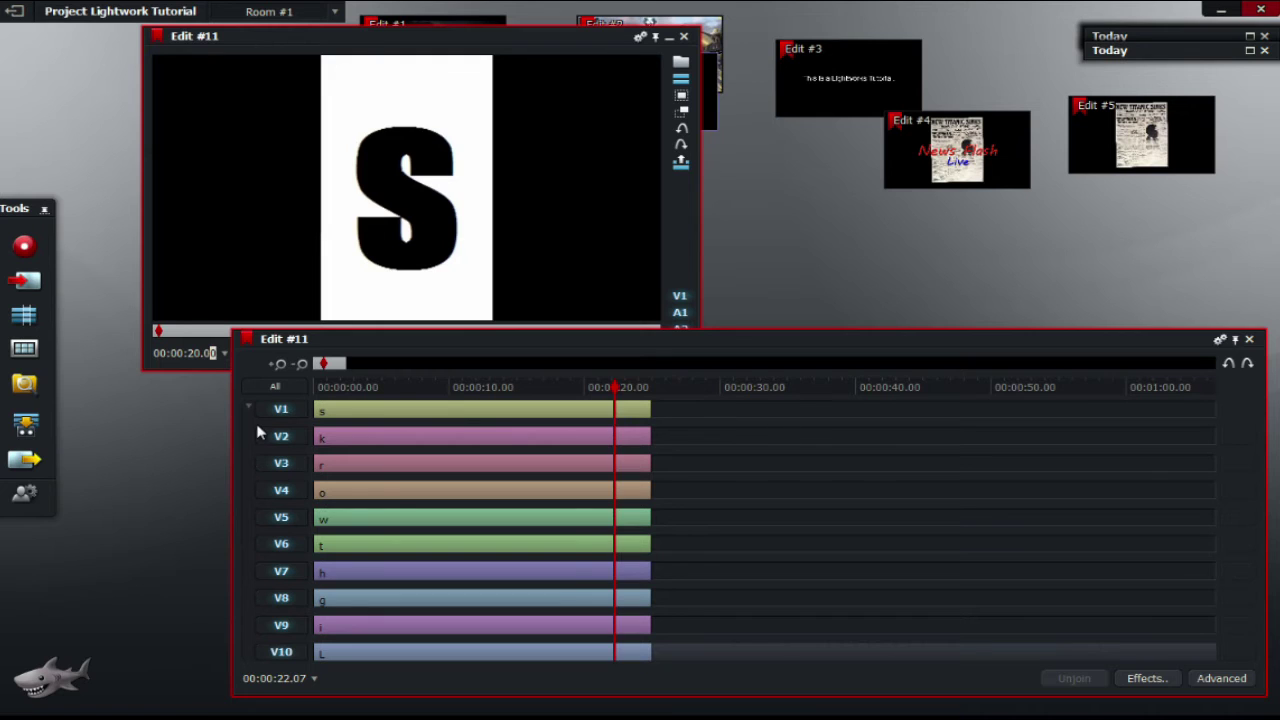
pyautogui.press('Return')
# Cut all ten tracks at 20 seconds, then move the playhead back to about 16 seconds
pyautogui.press('c')
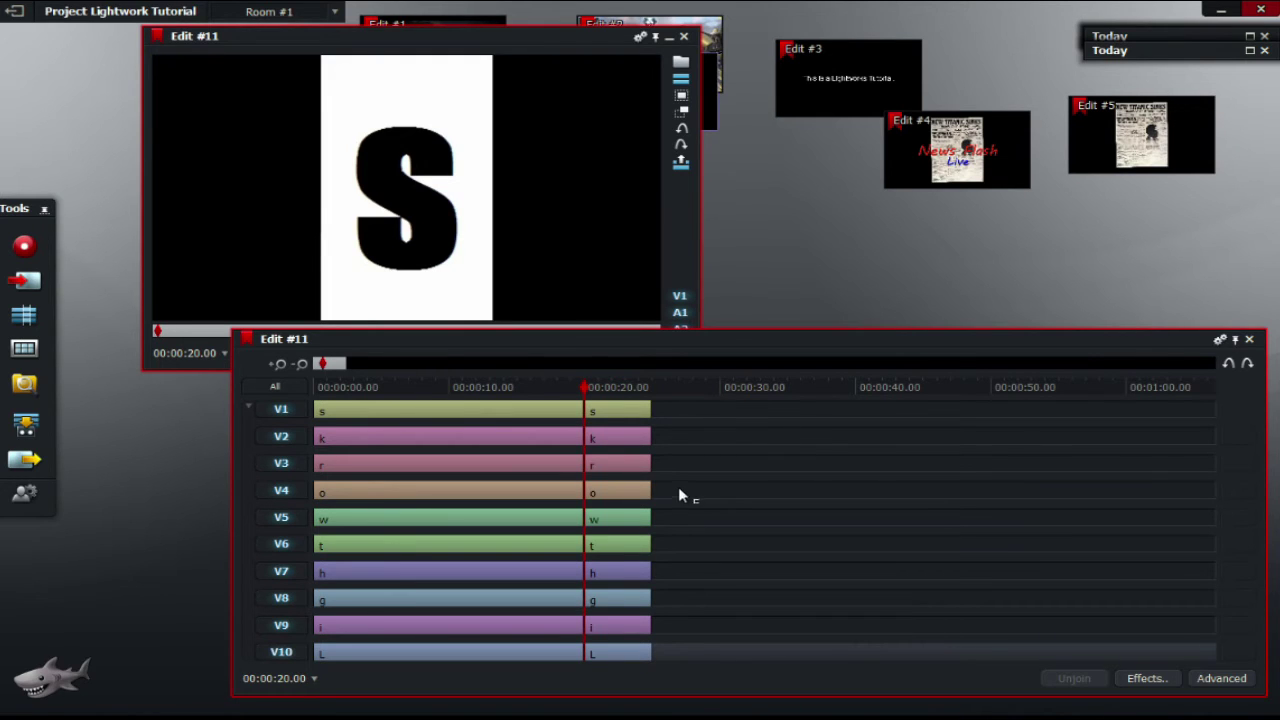
pyautogui.click(537, 388)
pyautogui.moveTo(537, 388); pyautogui.dragTo(533, 388)
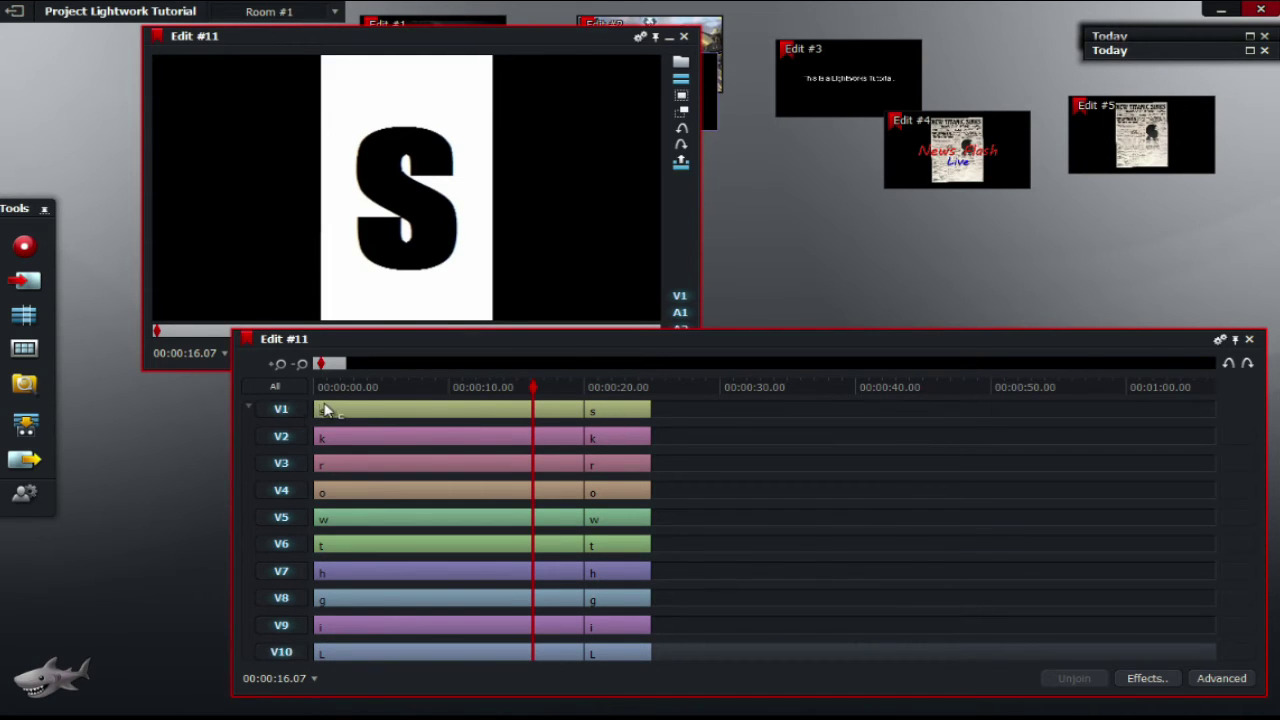
# Scrub across the 20-second cut to preview, parking the playhead at 00:00:21.07
pyautogui.moveTo(545, 388); pyautogui.dragTo(592, 390)
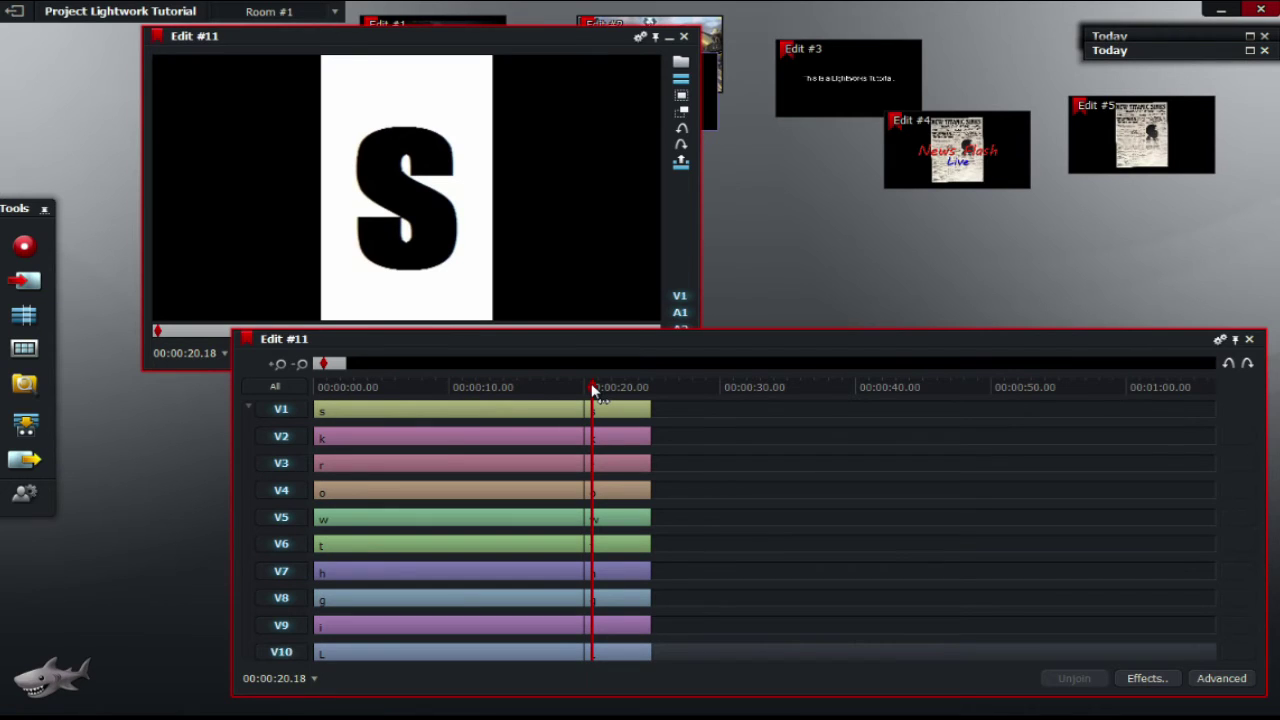
pyautogui.moveTo(592, 390); pyautogui.dragTo(641, 397)
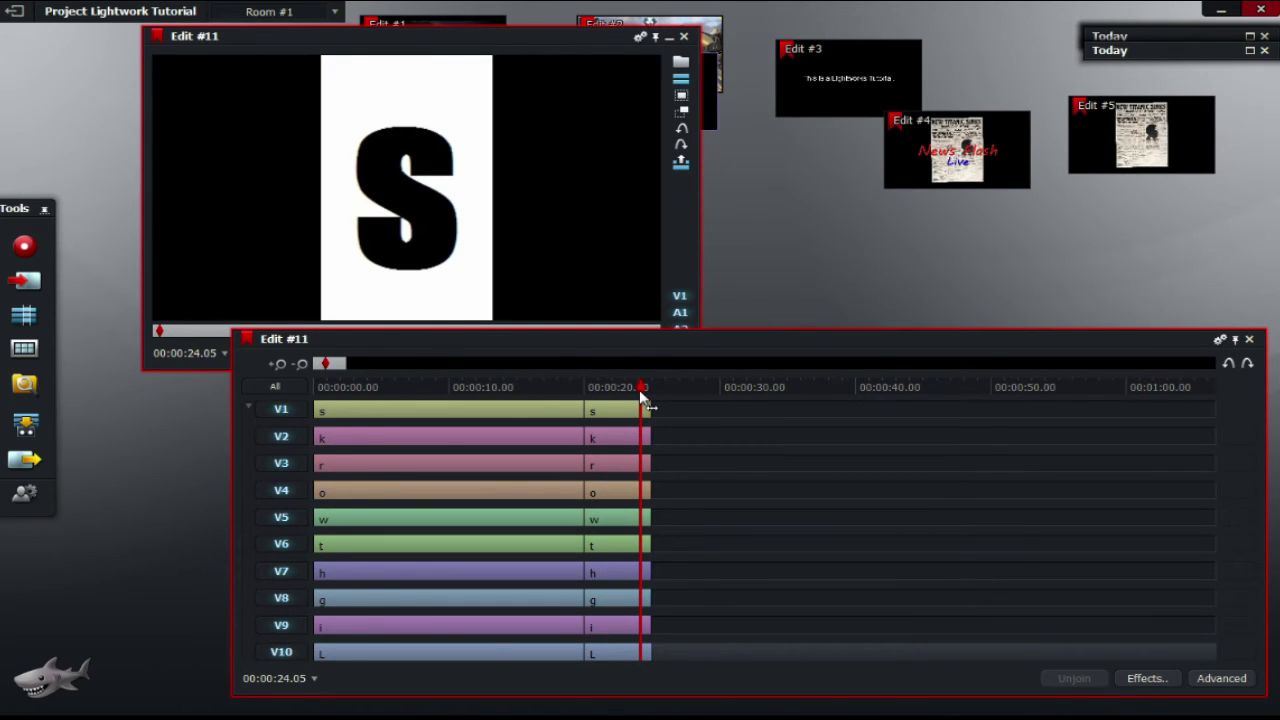
pyautogui.moveTo(641, 397); pyautogui.dragTo(636, 396)
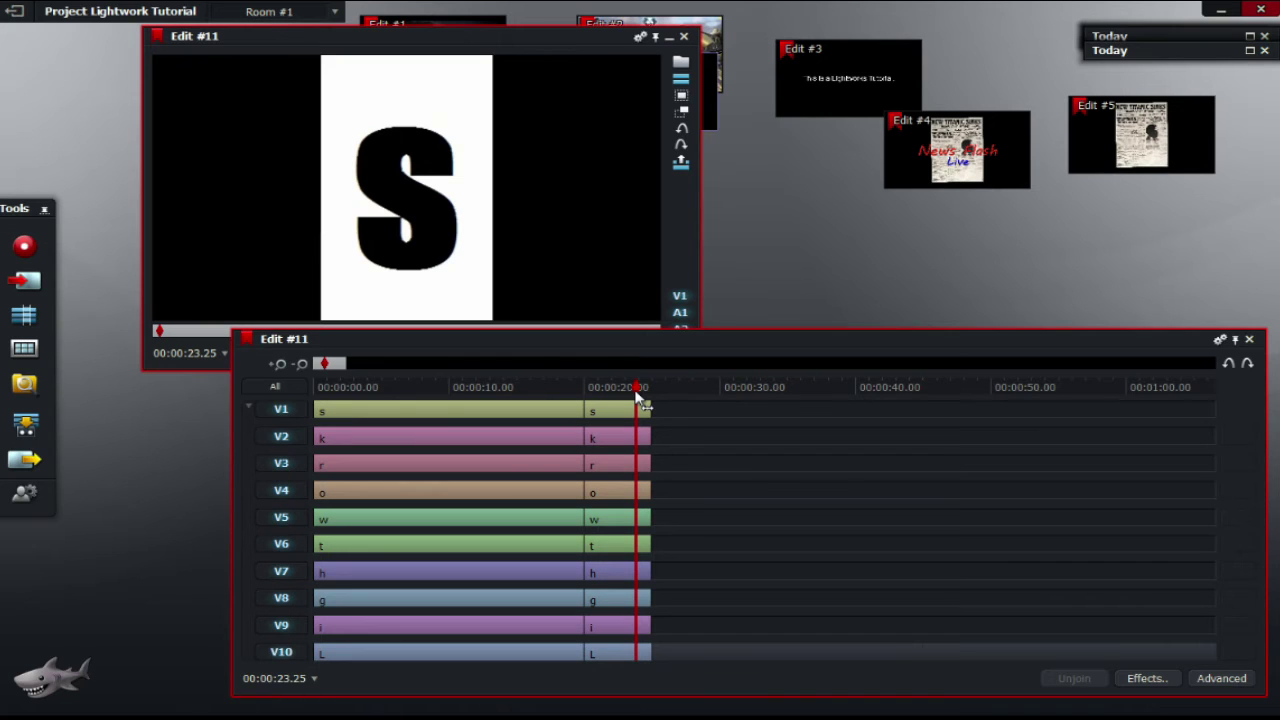
pyautogui.moveTo(636, 396); pyautogui.dragTo(564, 393)
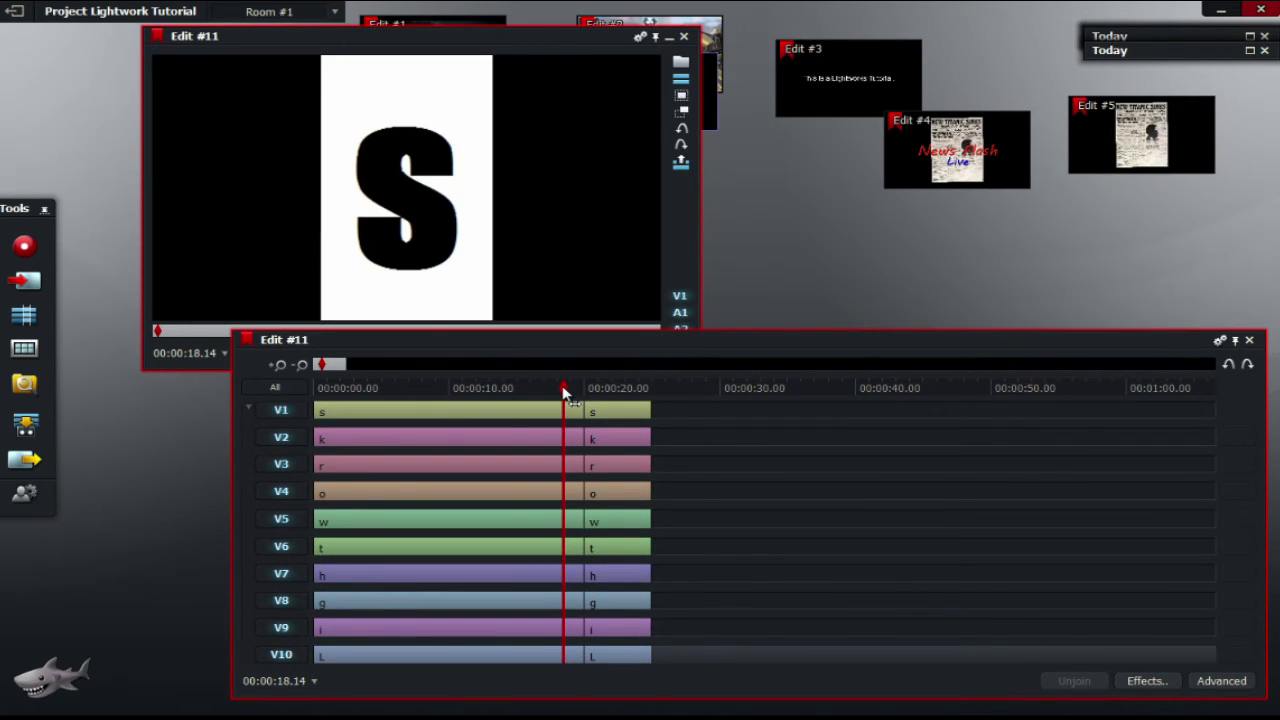
pyautogui.moveTo(564, 393); pyautogui.dragTo(600, 393)
# Add a 3D DVE to the after-cut sections of V1 and V2, then start on V3
pyautogui.rightClick(624, 412)
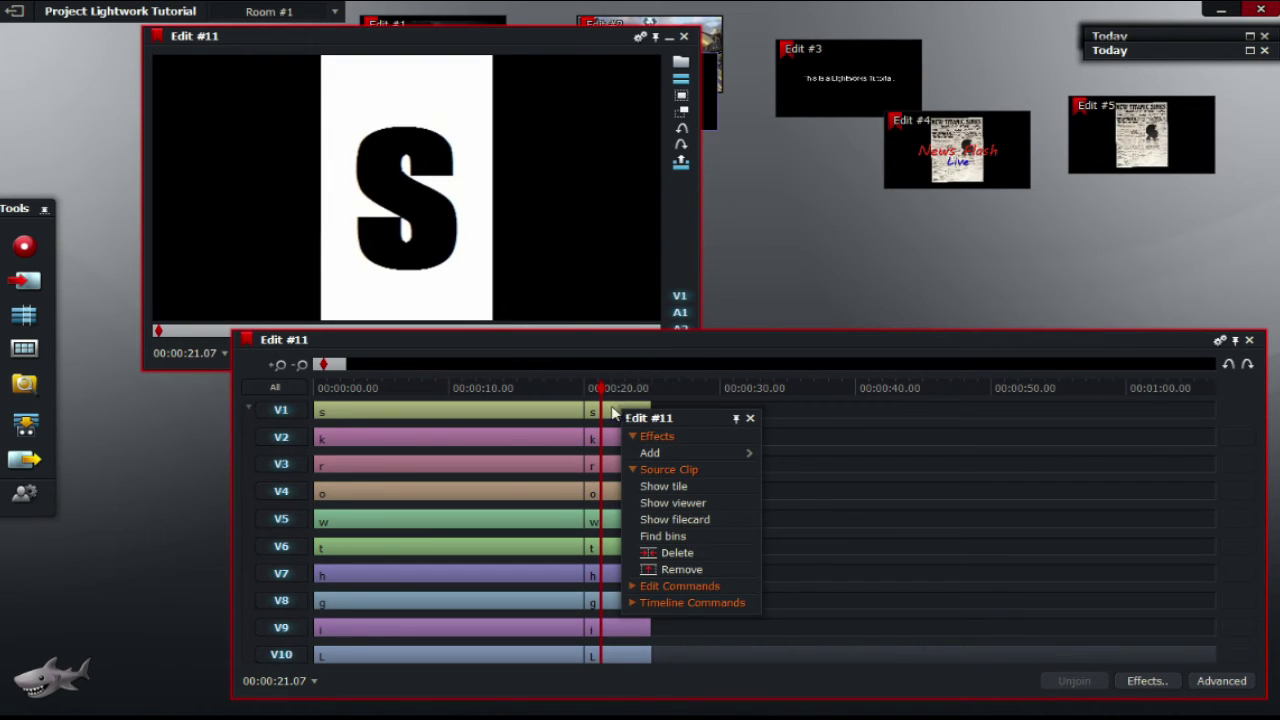
pyautogui.moveTo(645, 454)
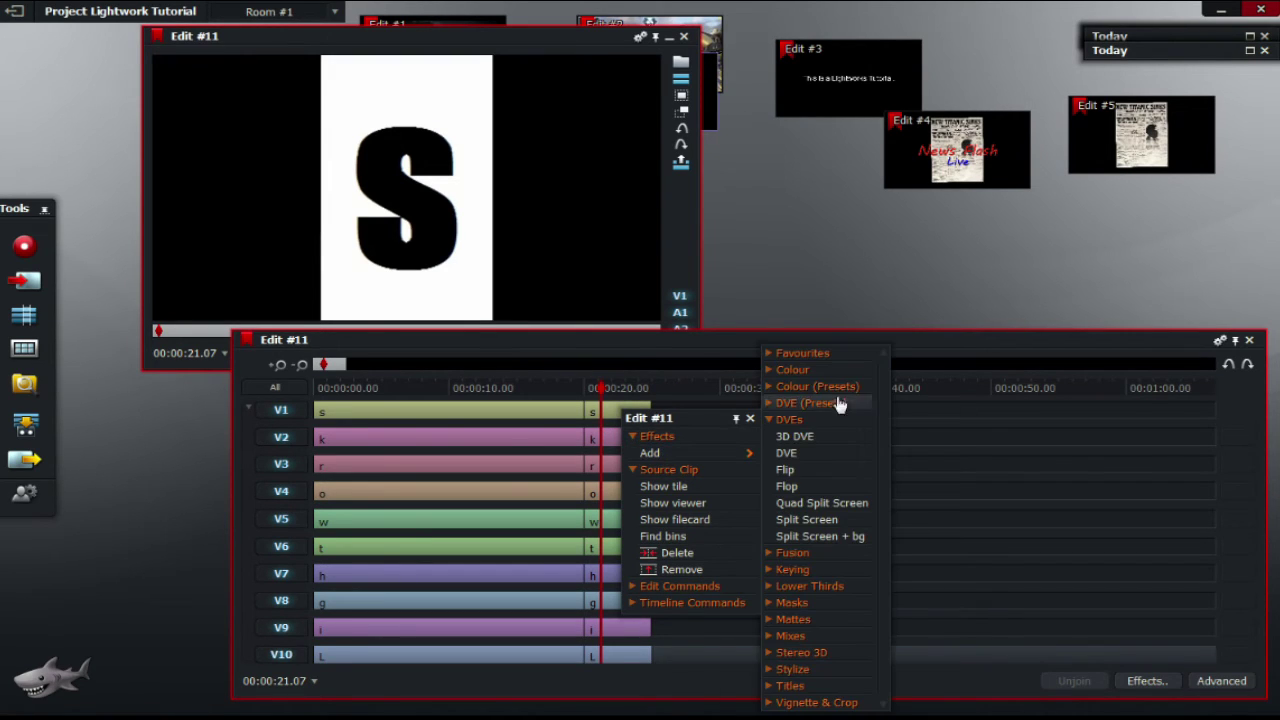
pyautogui.click(805, 437)
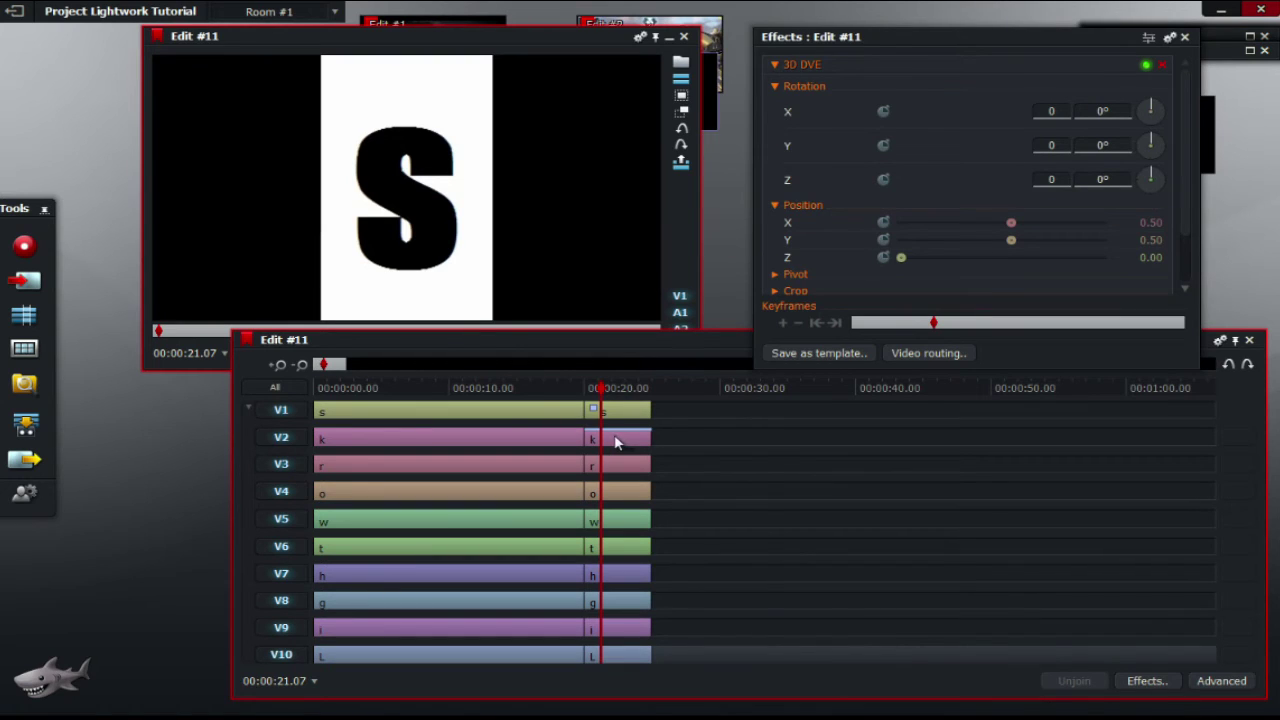
pyautogui.rightClick(618, 441)
pyautogui.click(650, 497)
pyautogui.click(650, 497)
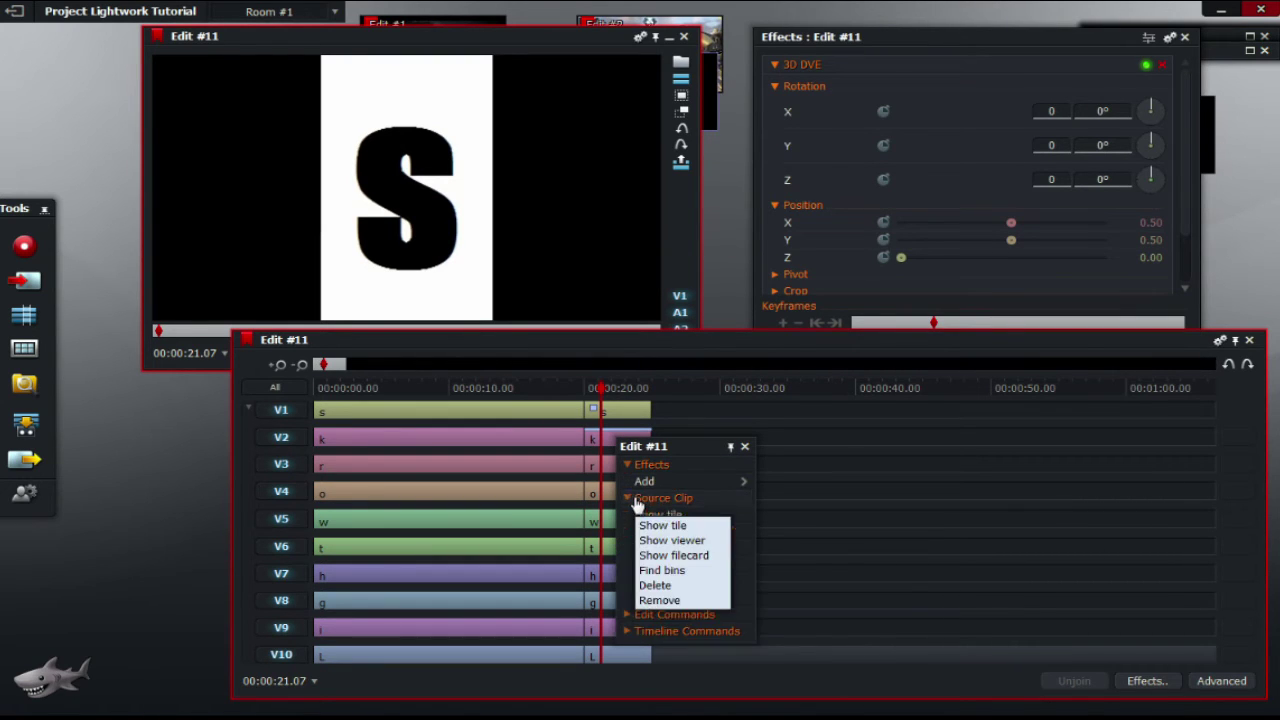
pyautogui.moveTo(700, 481)
pyautogui.click(794, 434)
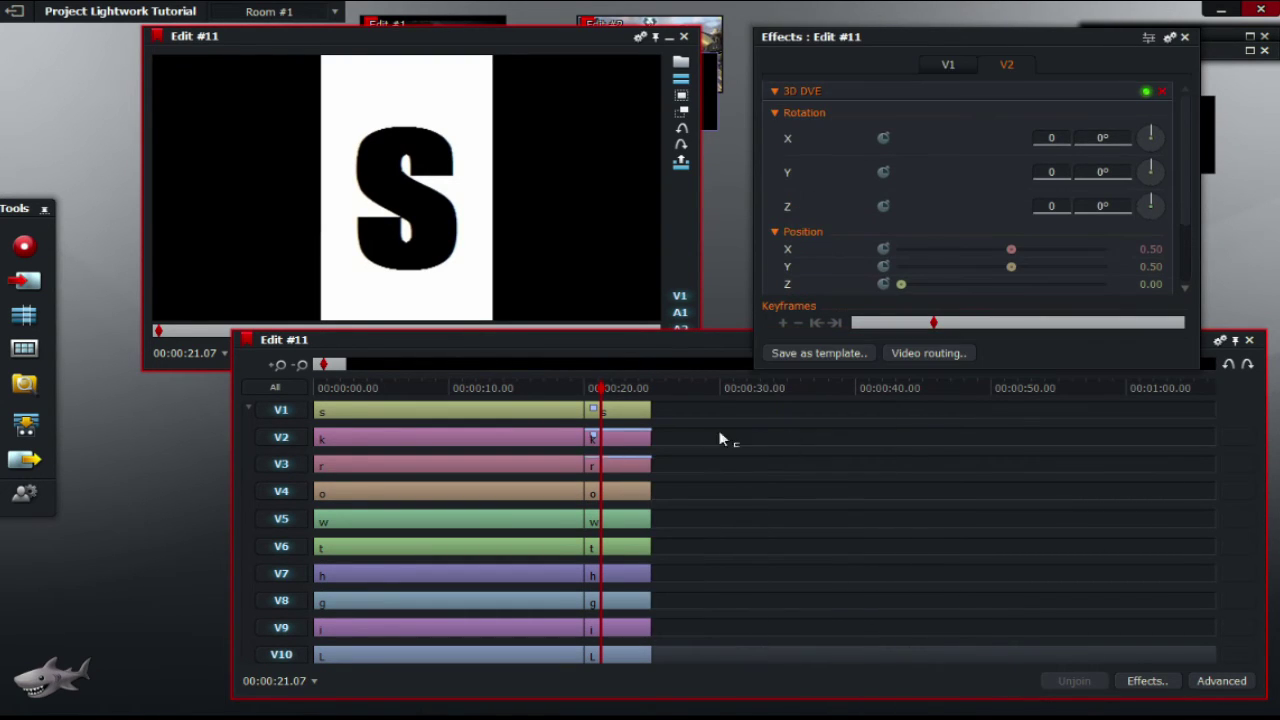
pyautogui.rightClick(604, 458)
pyautogui.moveTo(690, 507)
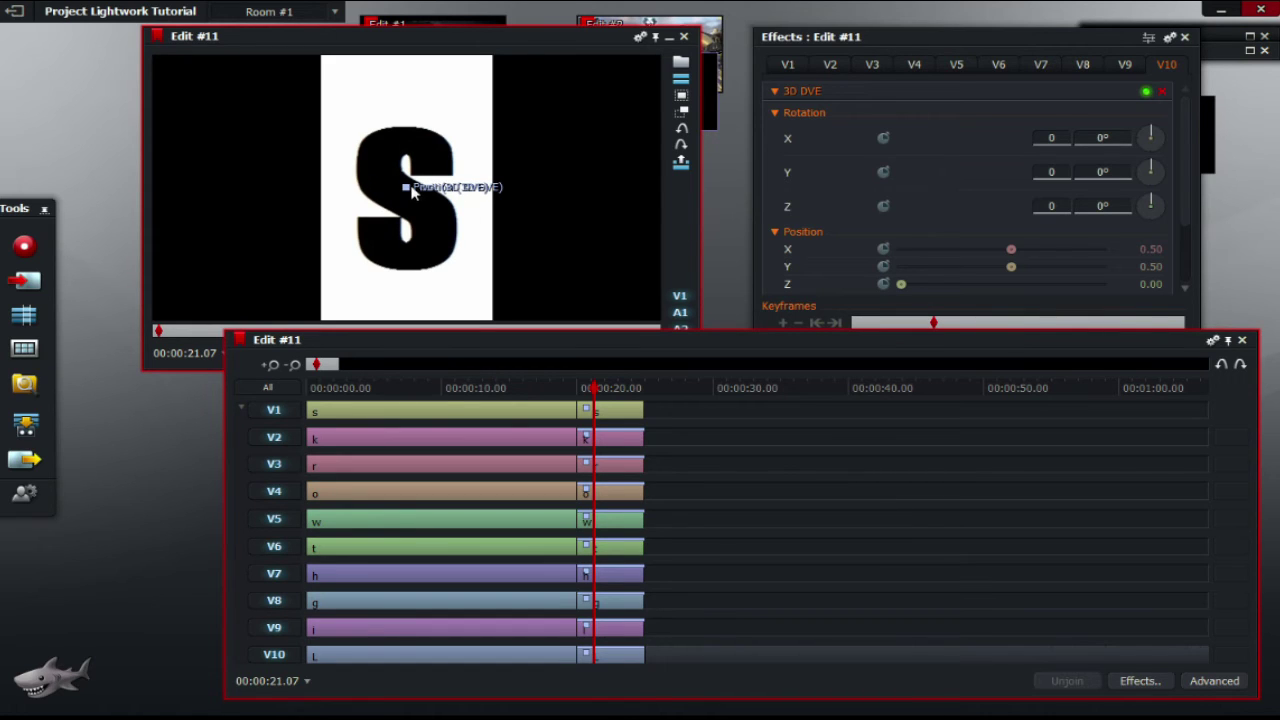
# Move V1's s letter to the lower right by setting 3D DVE Position X 0.76, Y 0.11
pyautogui.moveTo(420, 201); pyautogui.dragTo(525, 203)
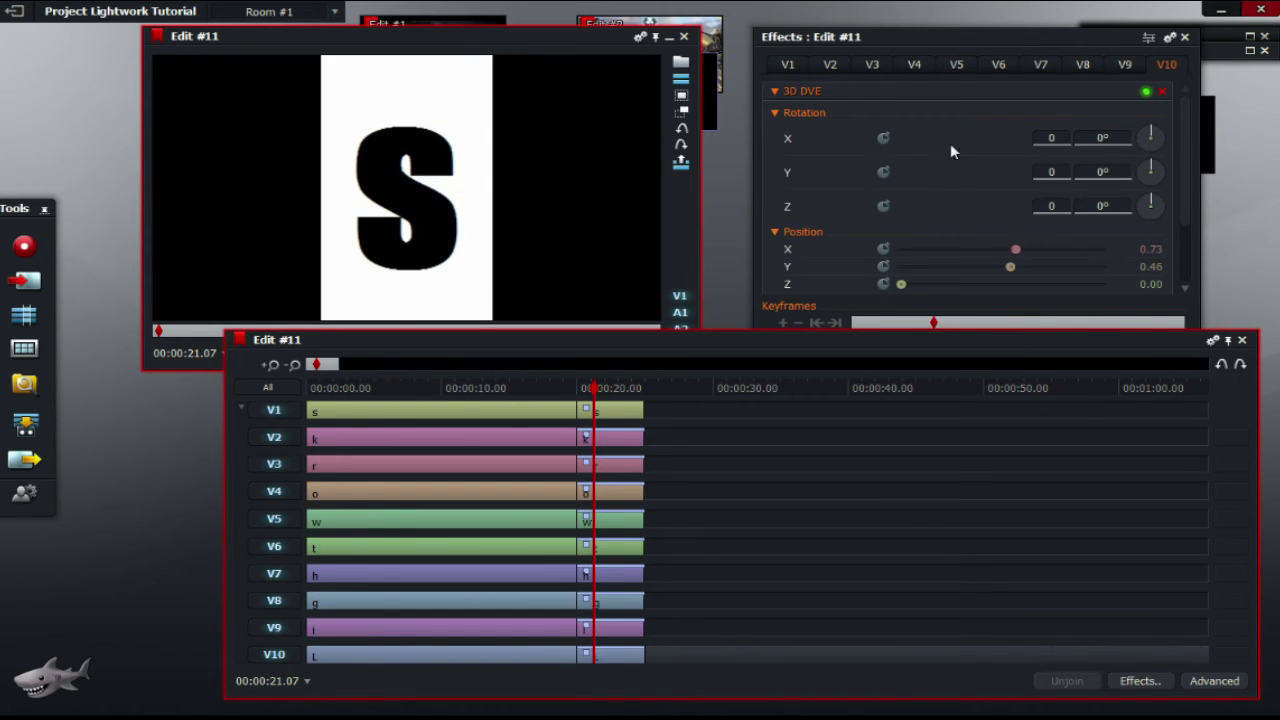
pyautogui.click(791, 64)
pyautogui.moveTo(1003, 266)
pyautogui.mouseDown()
pyautogui.moveTo(991, 268)
pyautogui.moveTo(1017, 253)
pyautogui.mouseUp()
pyautogui.click(1003, 251)
pyautogui.moveTo(487, 155)
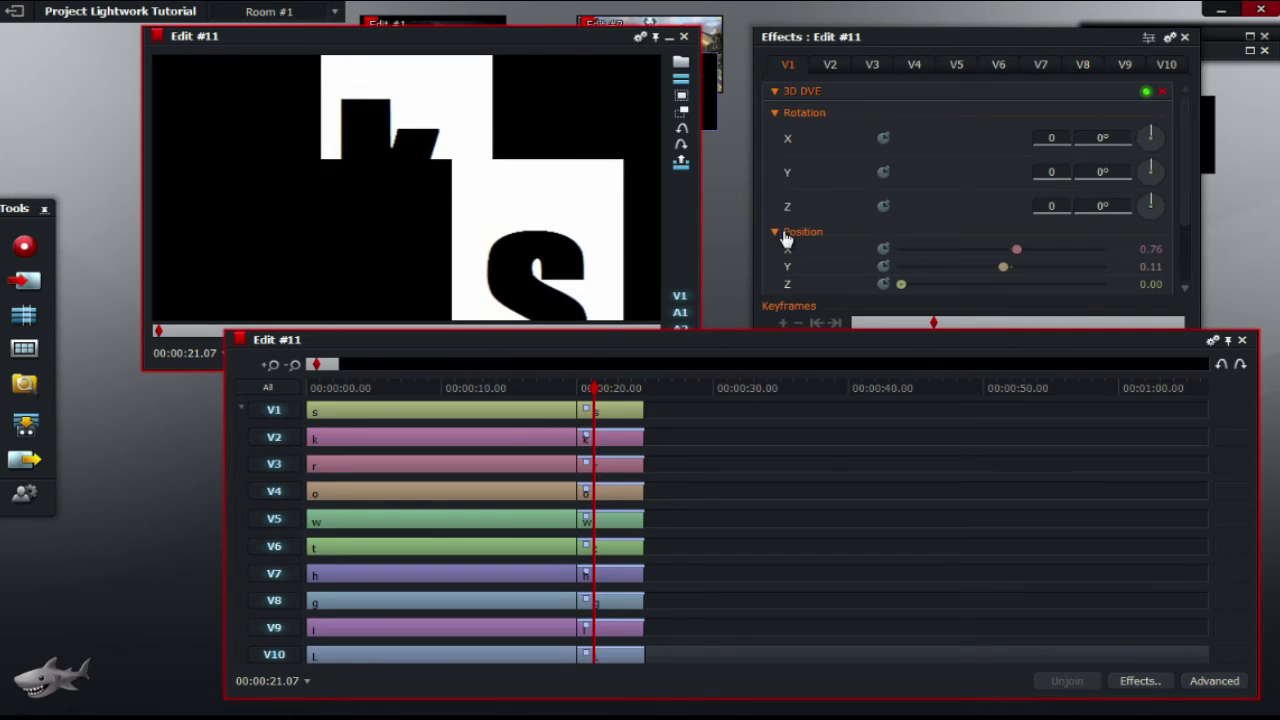
# Put Edit #11 away as a tile and open Edit #10 to show V1's 3D DVE settings (X 1.80, Y -0.34, Z 4.80)
pyautogui.click(670, 38)
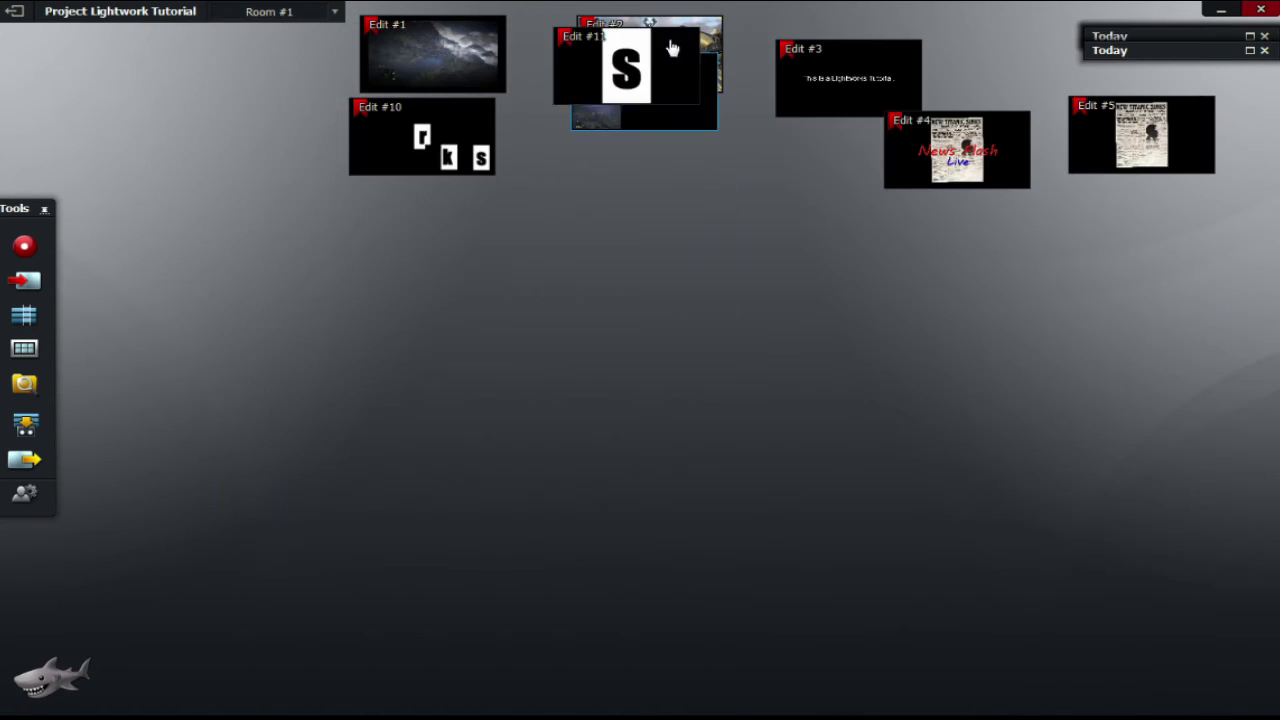
pyautogui.moveTo(674, 46); pyautogui.dragTo(705, 199)
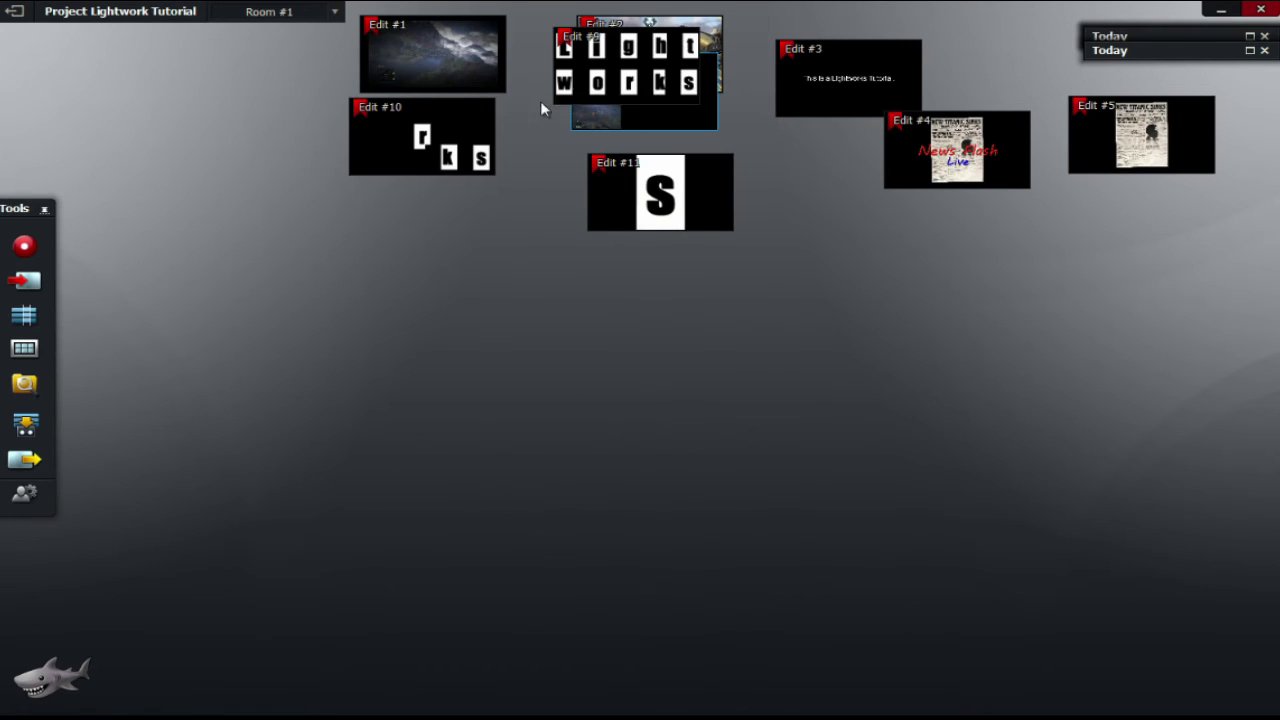
pyautogui.doubleClick(480, 130)
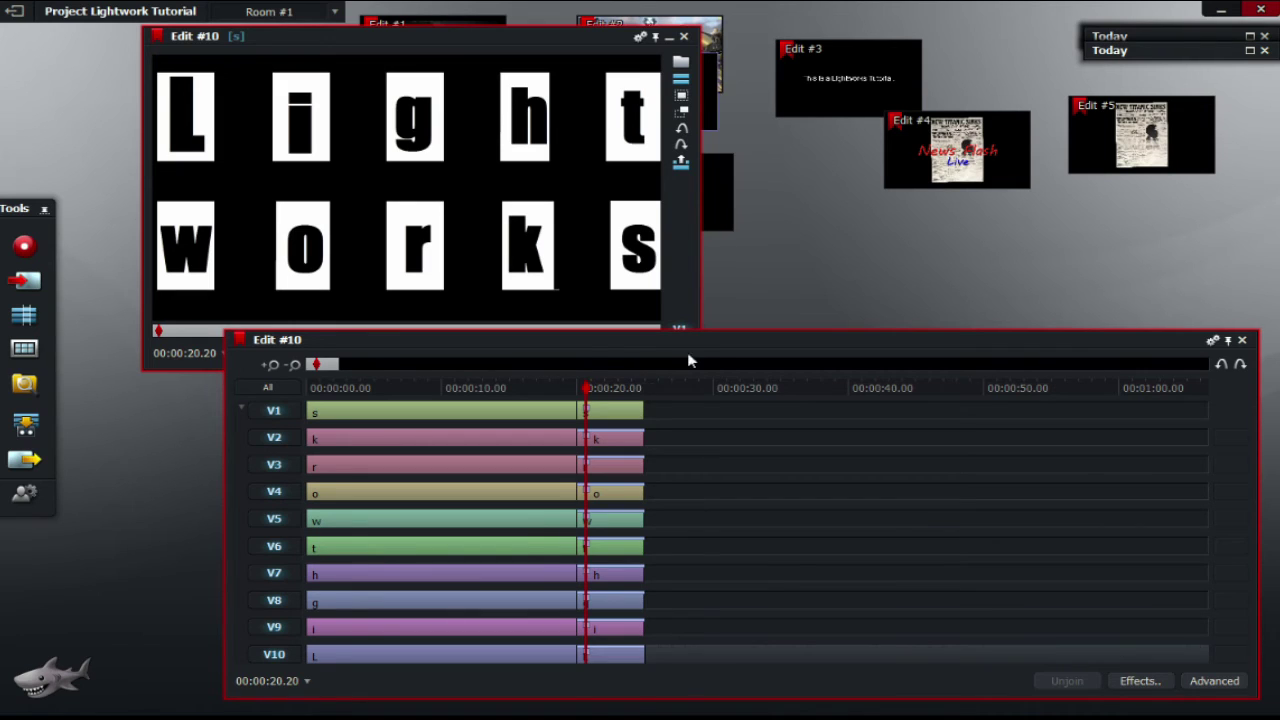
pyautogui.doubleClick(598, 413)
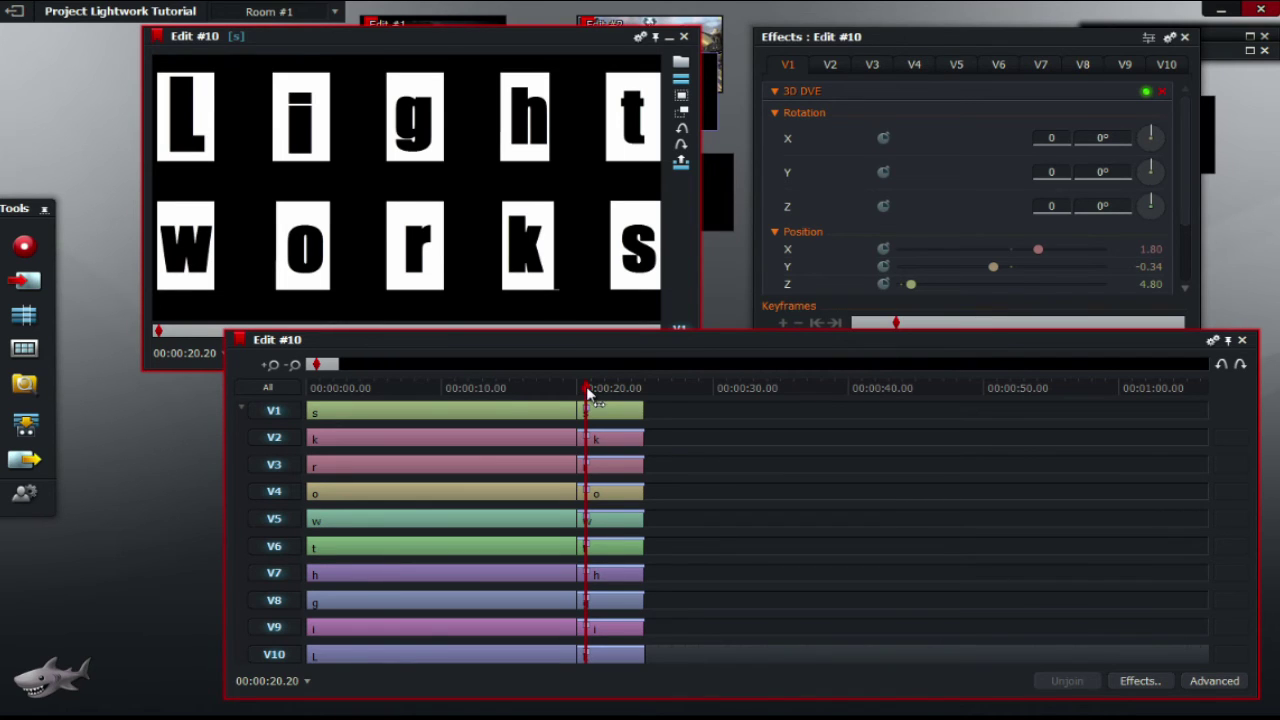
# Zoom the timeline to the first 20 seconds and park the playhead at 00:00:02.00
pyautogui.moveTo(587, 392); pyautogui.dragTo(493, 393)
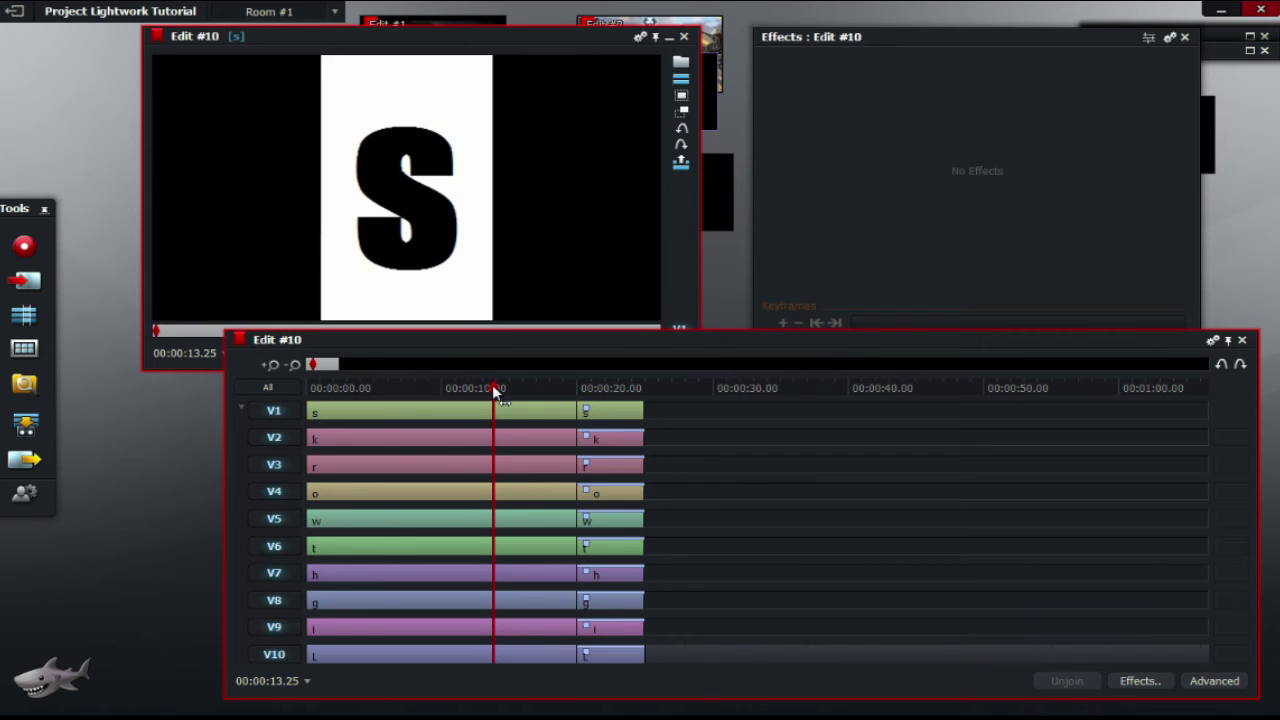
pyautogui.click(272, 365)
pyautogui.click(272, 365)
pyautogui.moveTo(744, 372); pyautogui.dragTo(297, 397)
pyautogui.click(294, 365)
pyautogui.click(294, 365)
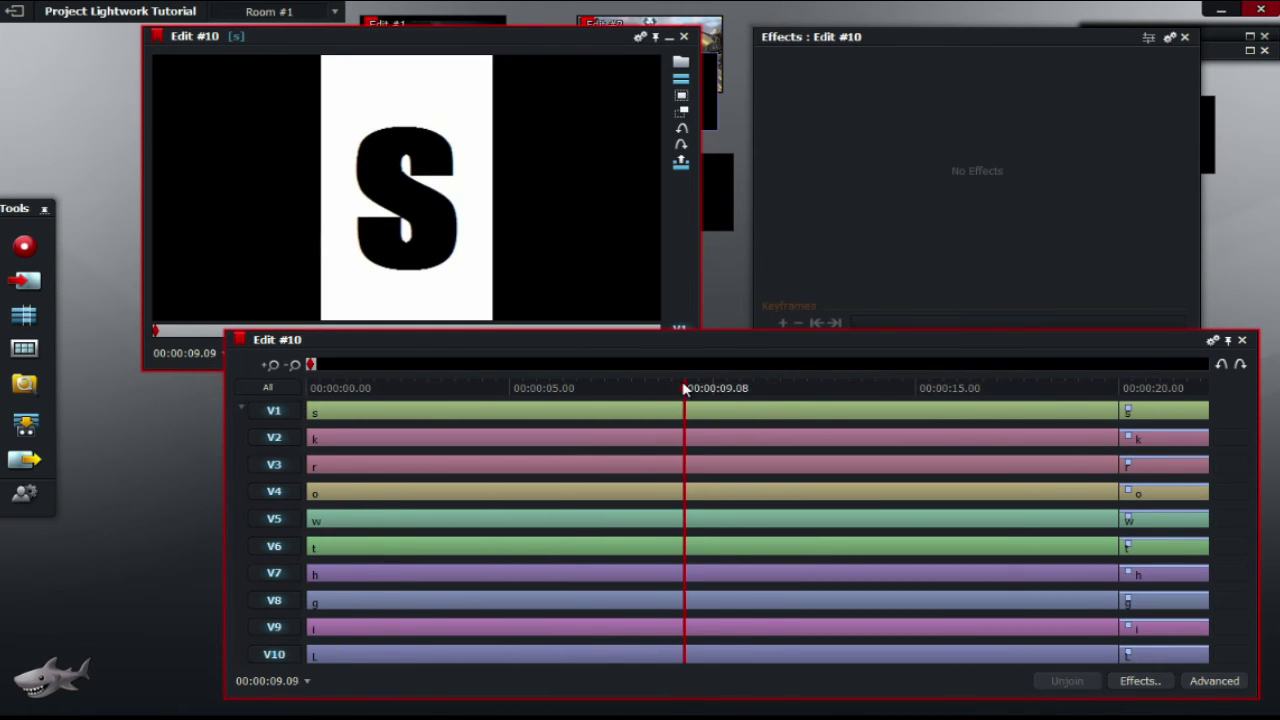
pyautogui.moveTo(683, 389); pyautogui.dragTo(357, 405)
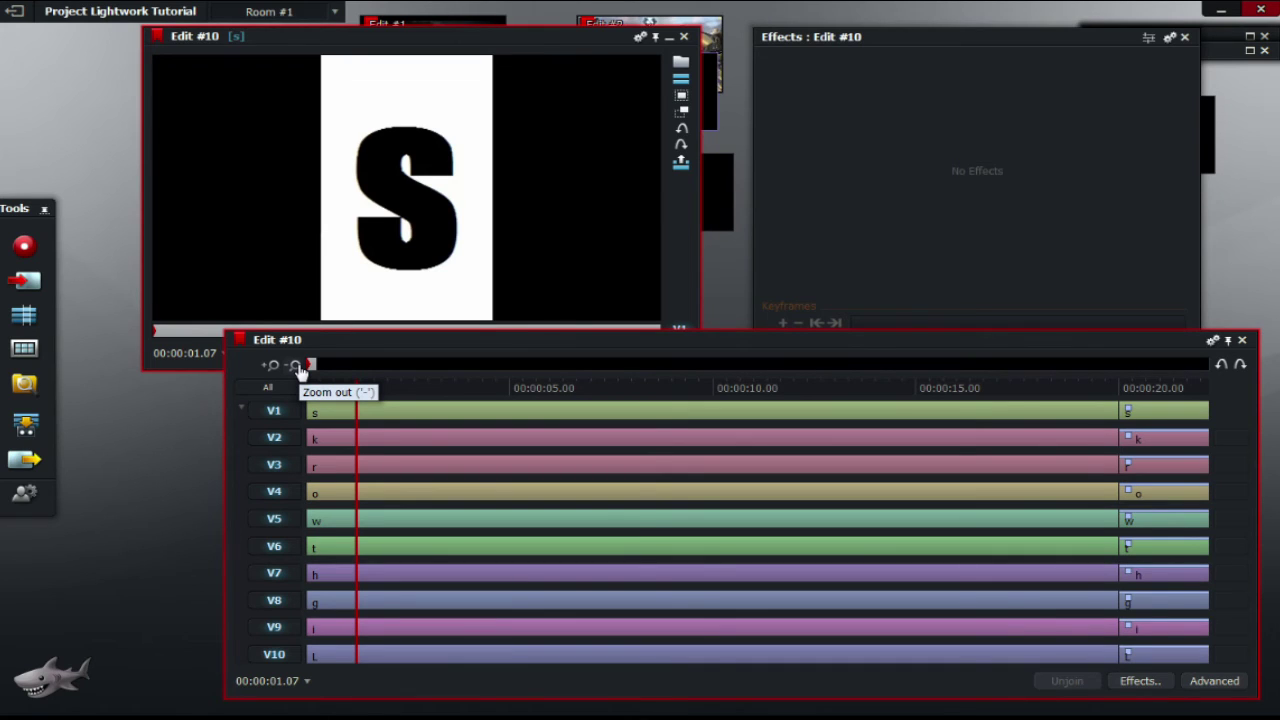
pyautogui.click(294, 365)
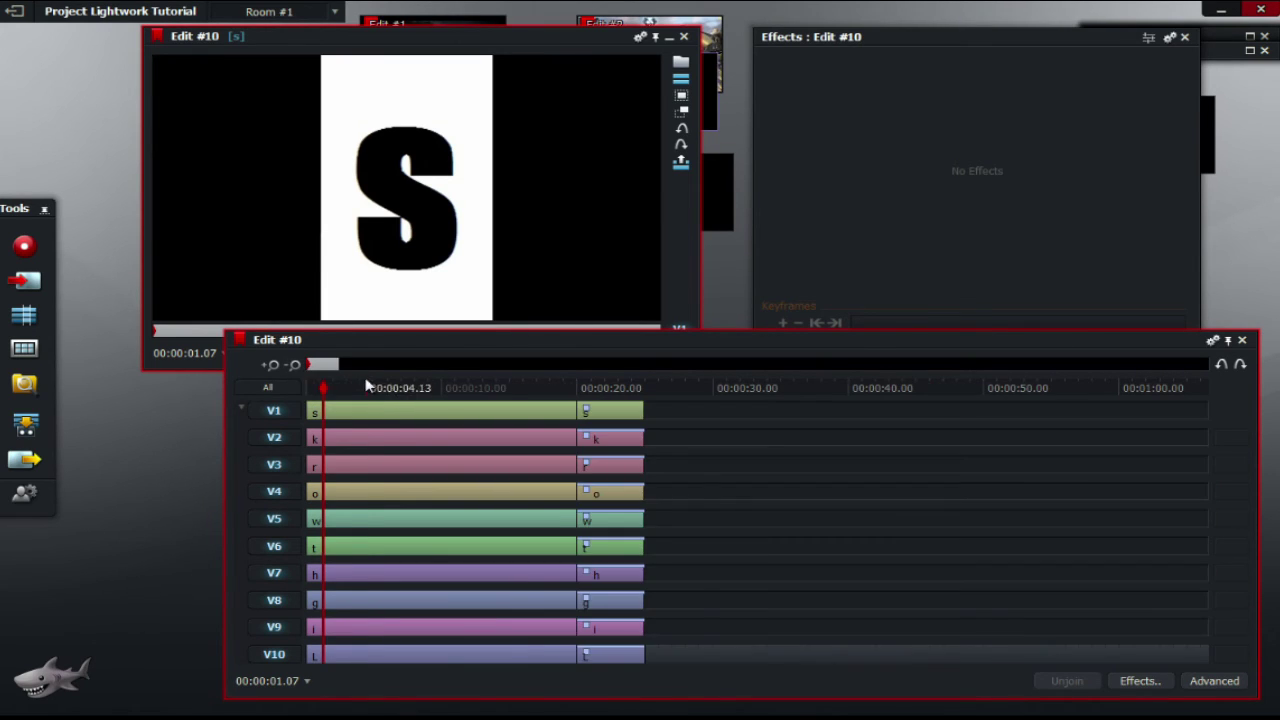
pyautogui.click(272, 365)
pyautogui.moveTo(360, 390); pyautogui.dragTo(303, 392)
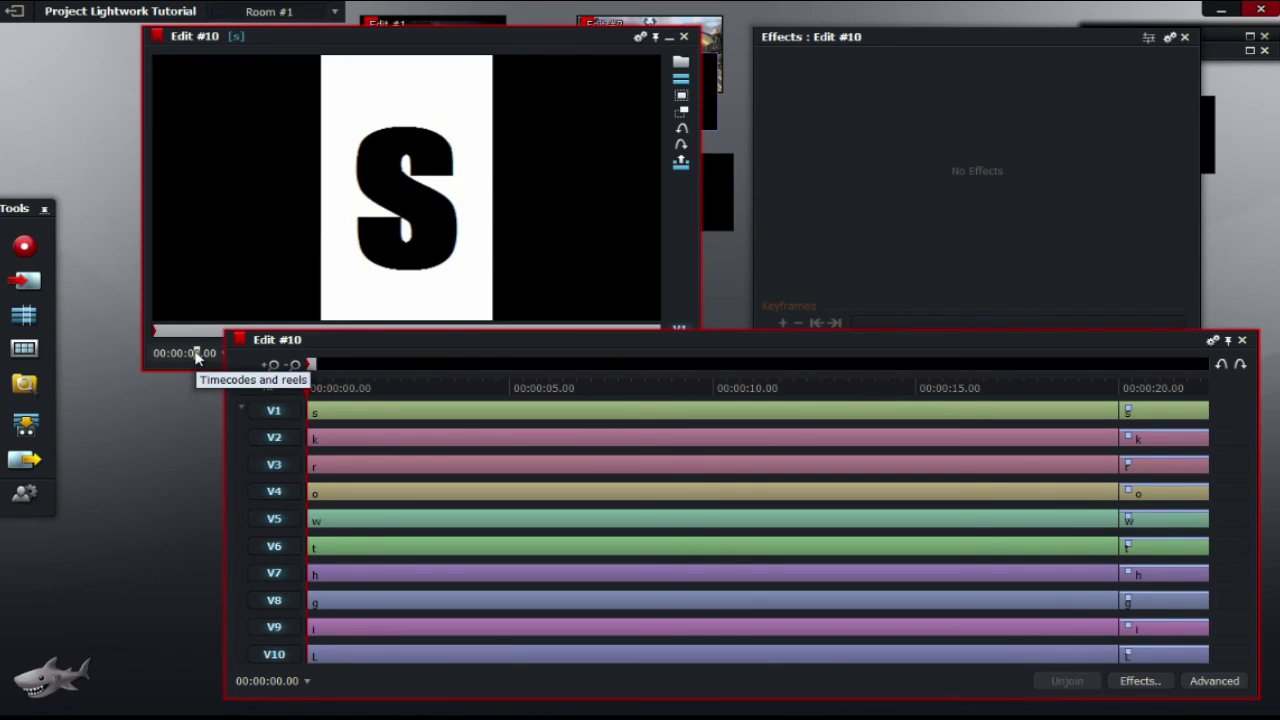
pyautogui.press('Return')
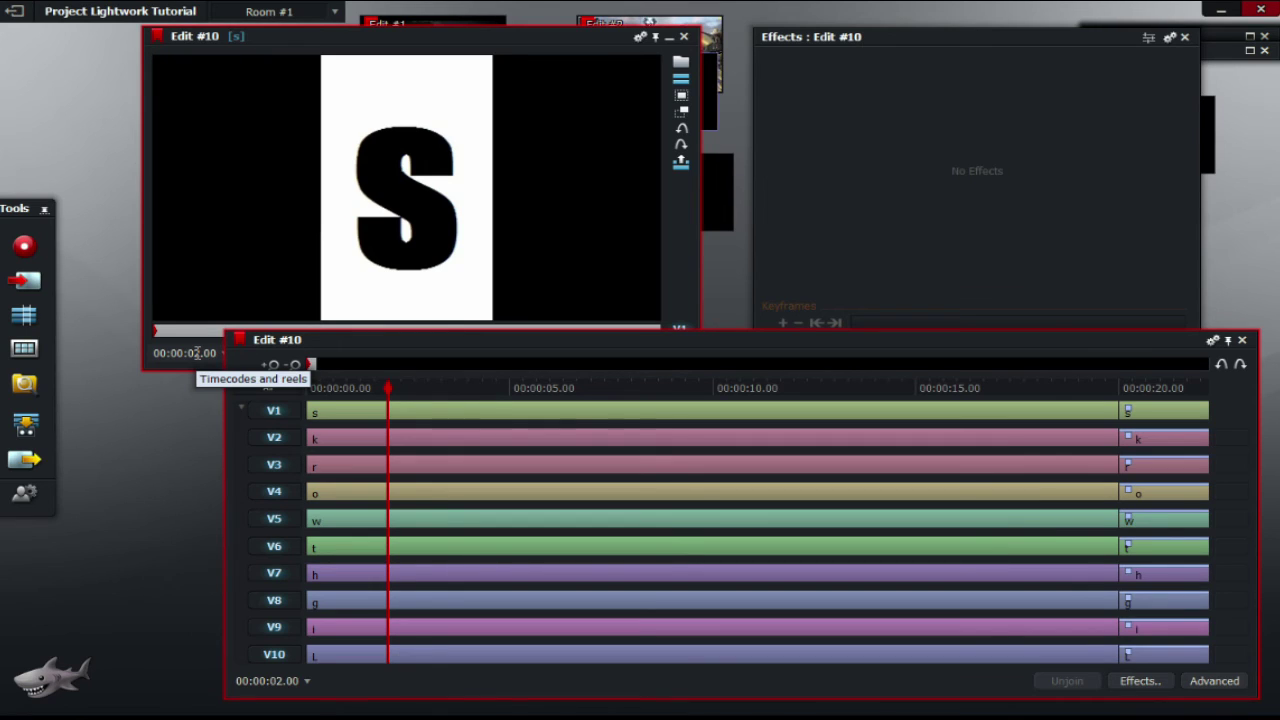
# Disable tracks V10 and V8 down to V1, leaving only V9's i letter visible
pyautogui.click(277, 656)
pyautogui.click(276, 601)
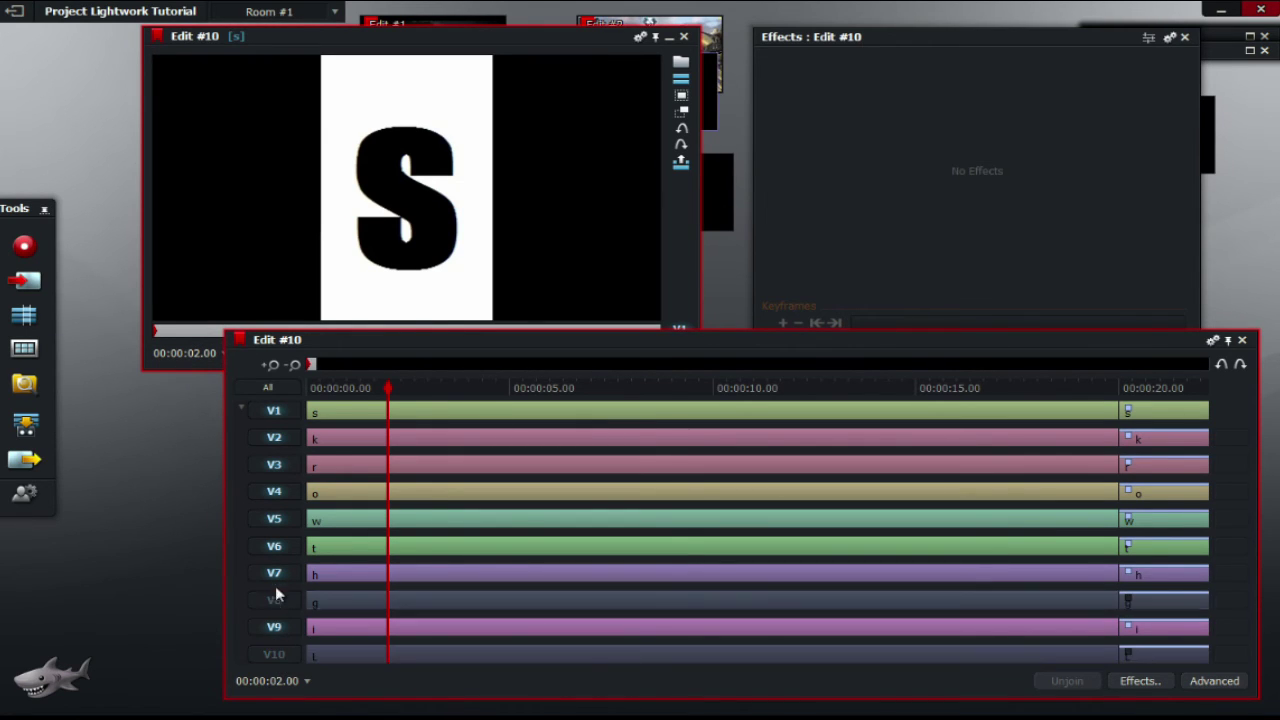
pyautogui.click(275, 575)
pyautogui.click(276, 547)
pyautogui.click(275, 519)
pyautogui.click(275, 492)
pyautogui.click(276, 465)
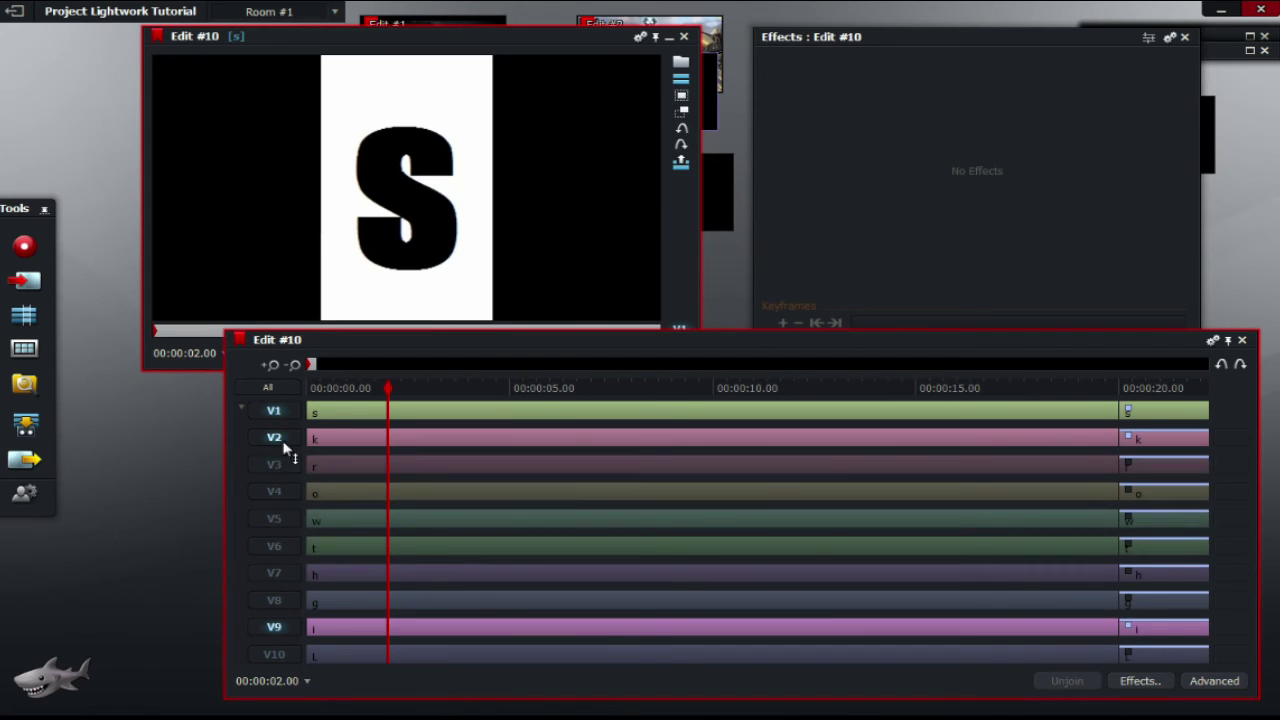
pyautogui.click(277, 438)
pyautogui.click(277, 411)
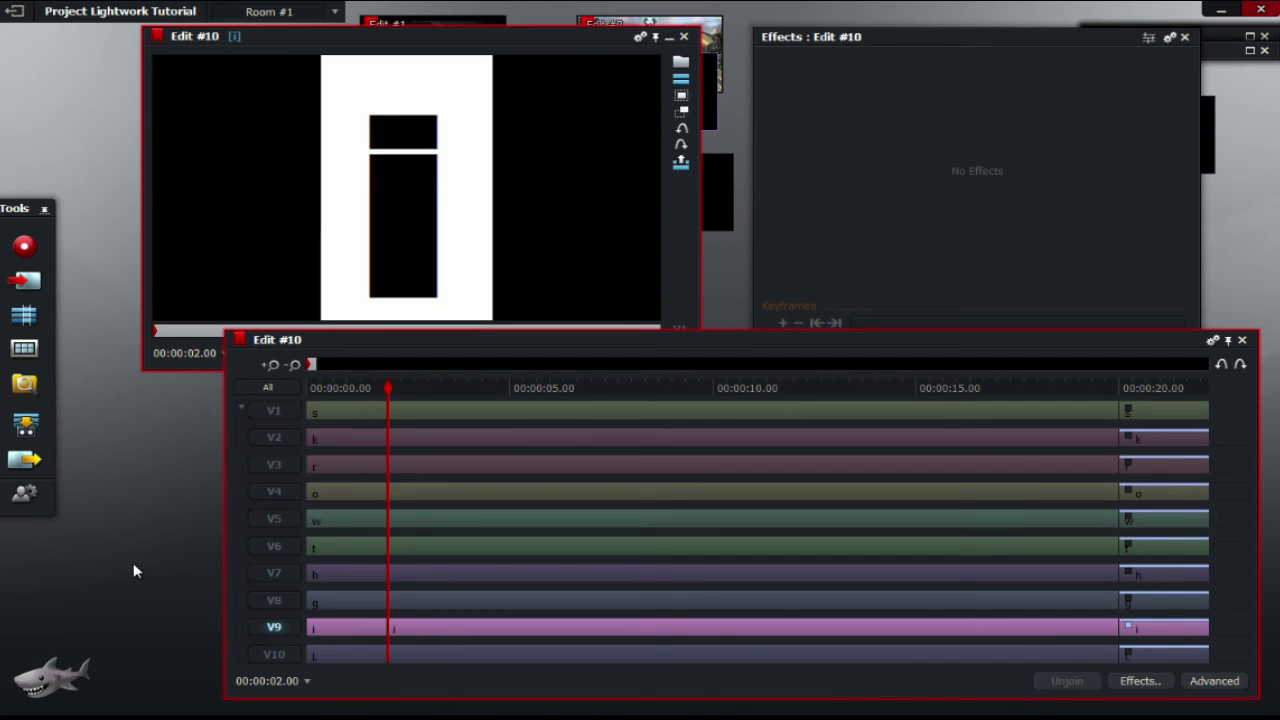
# Remove the first two seconds of the V9 i clip, leaving an empty gap
pyautogui.rightClick(335, 627)
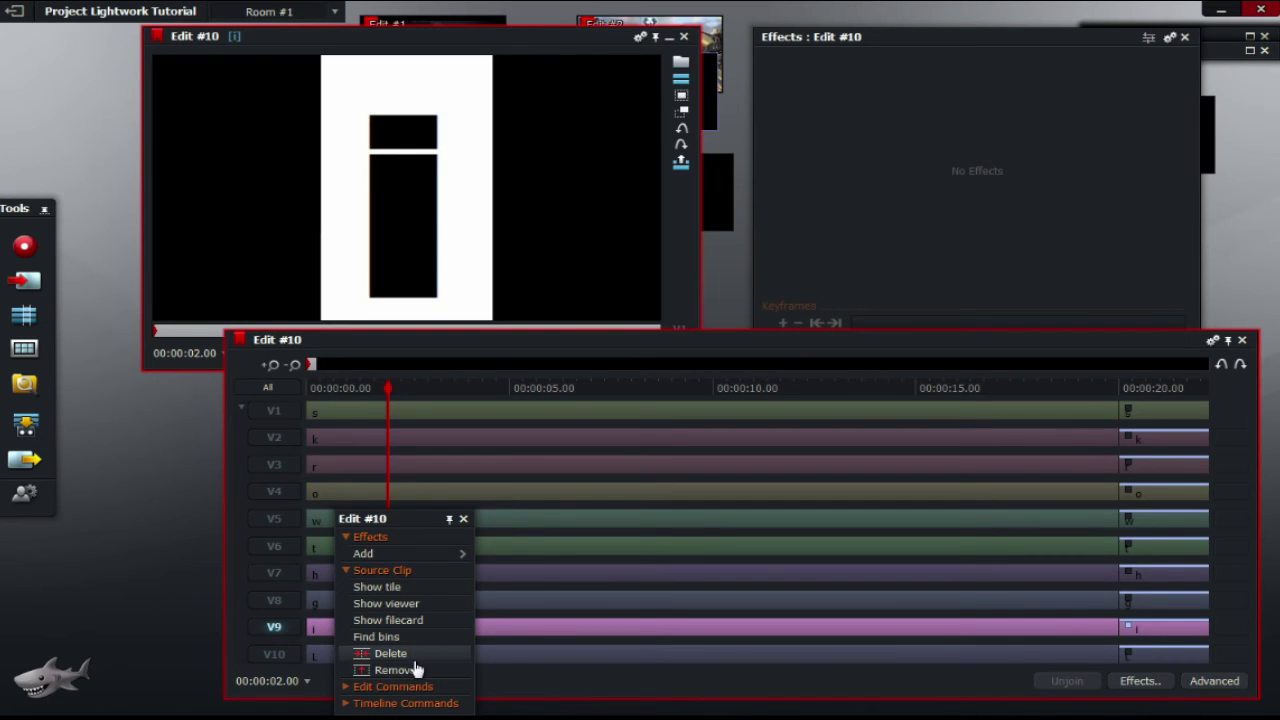
pyautogui.click(463, 518)
pyautogui.click(295, 365)
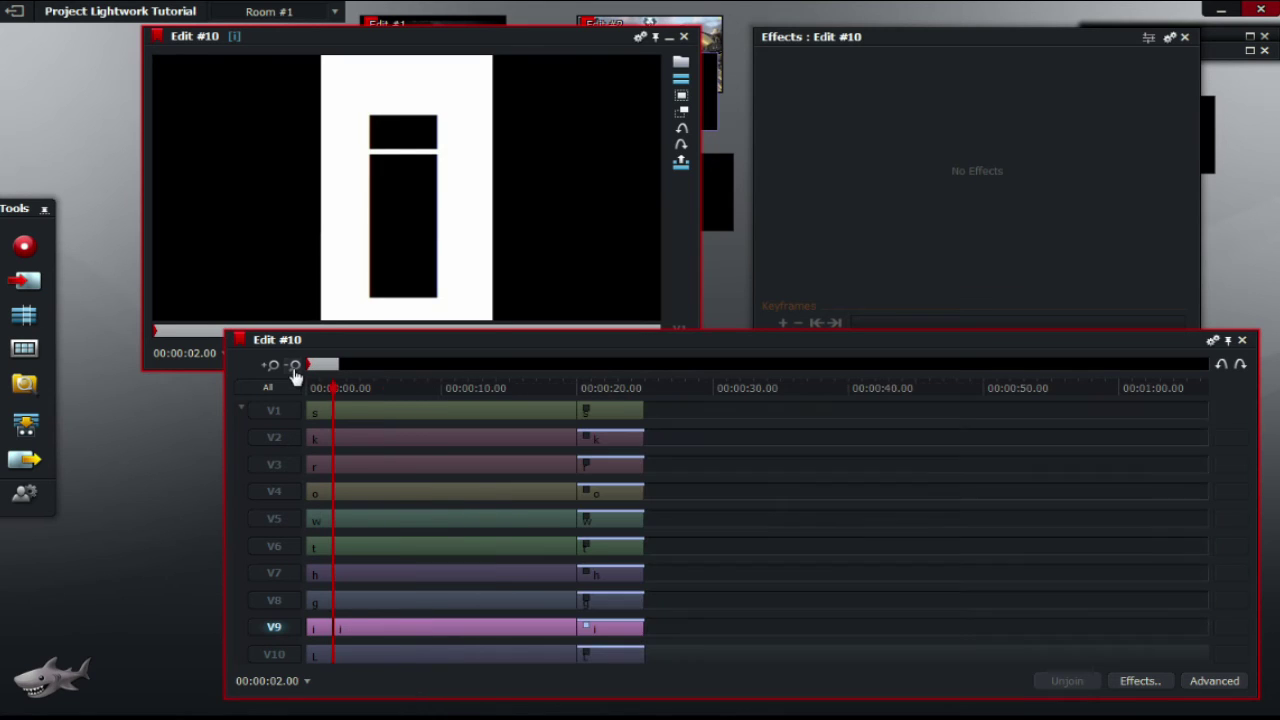
pyautogui.rightClick(318, 630)
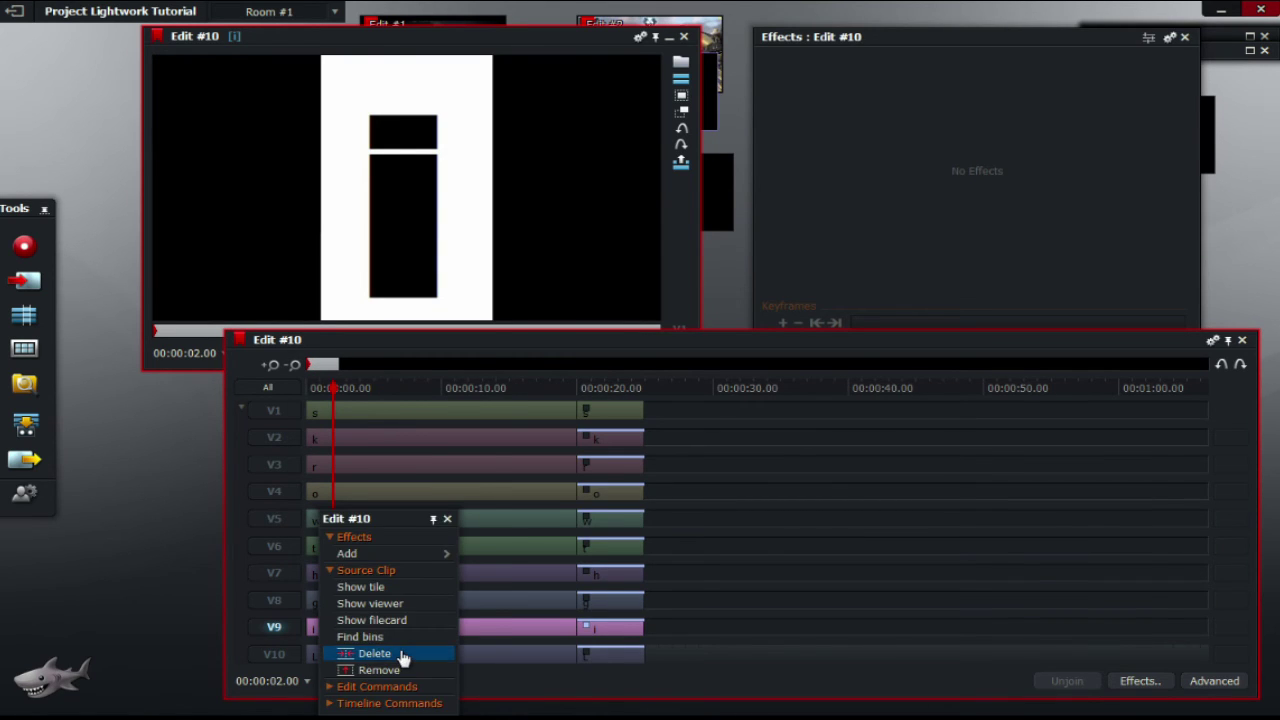
pyautogui.click(400, 654)
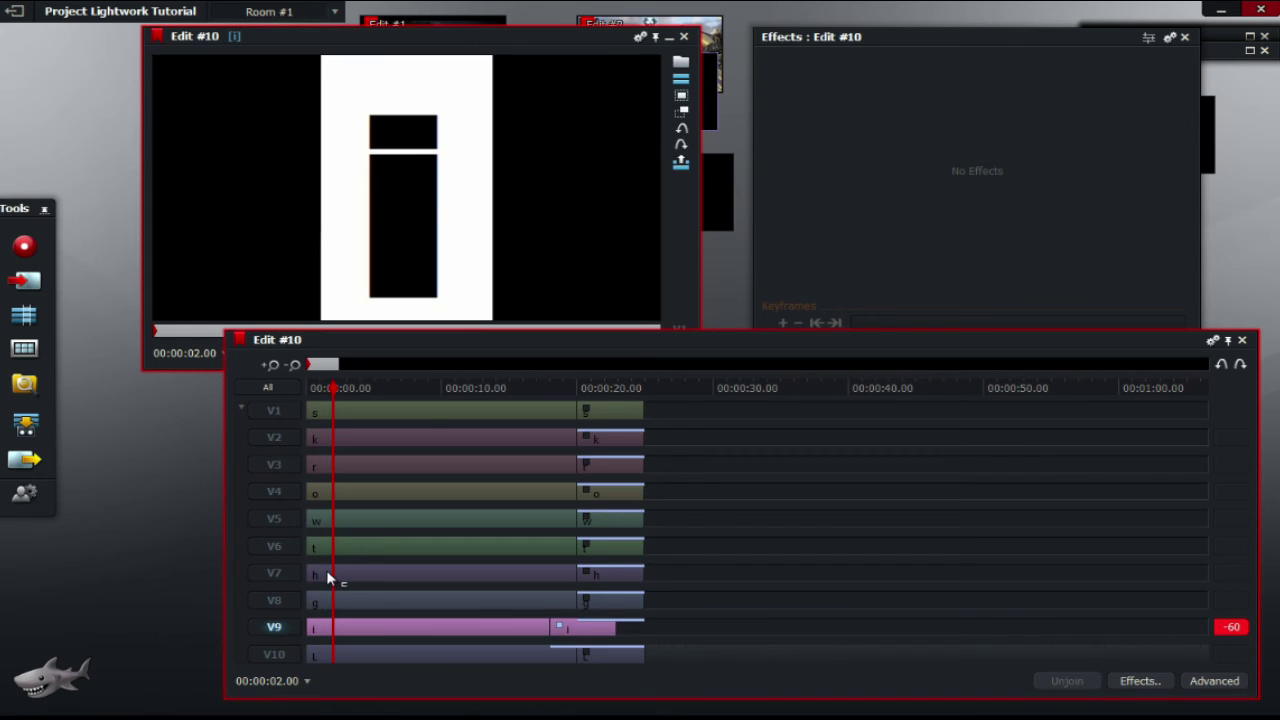
pyautogui.hotkey('ctrl', 'z')
pyautogui.rightClick(323, 628)
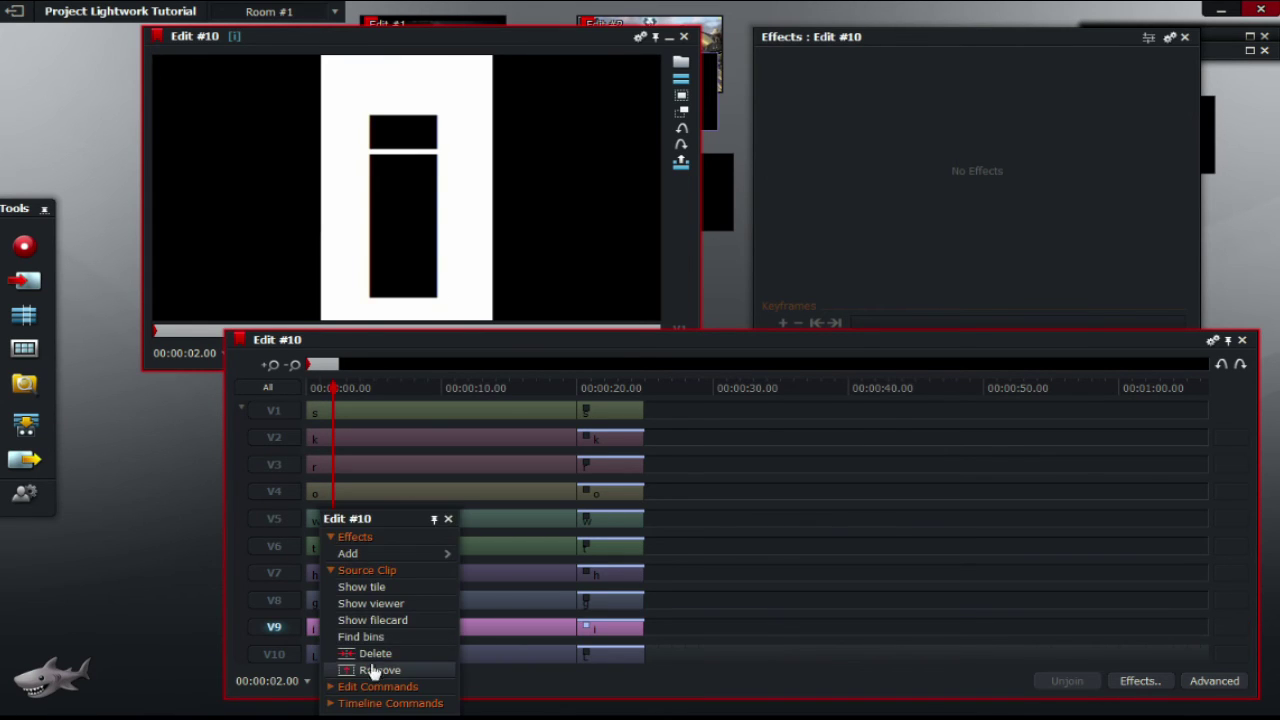
pyautogui.click(378, 672)
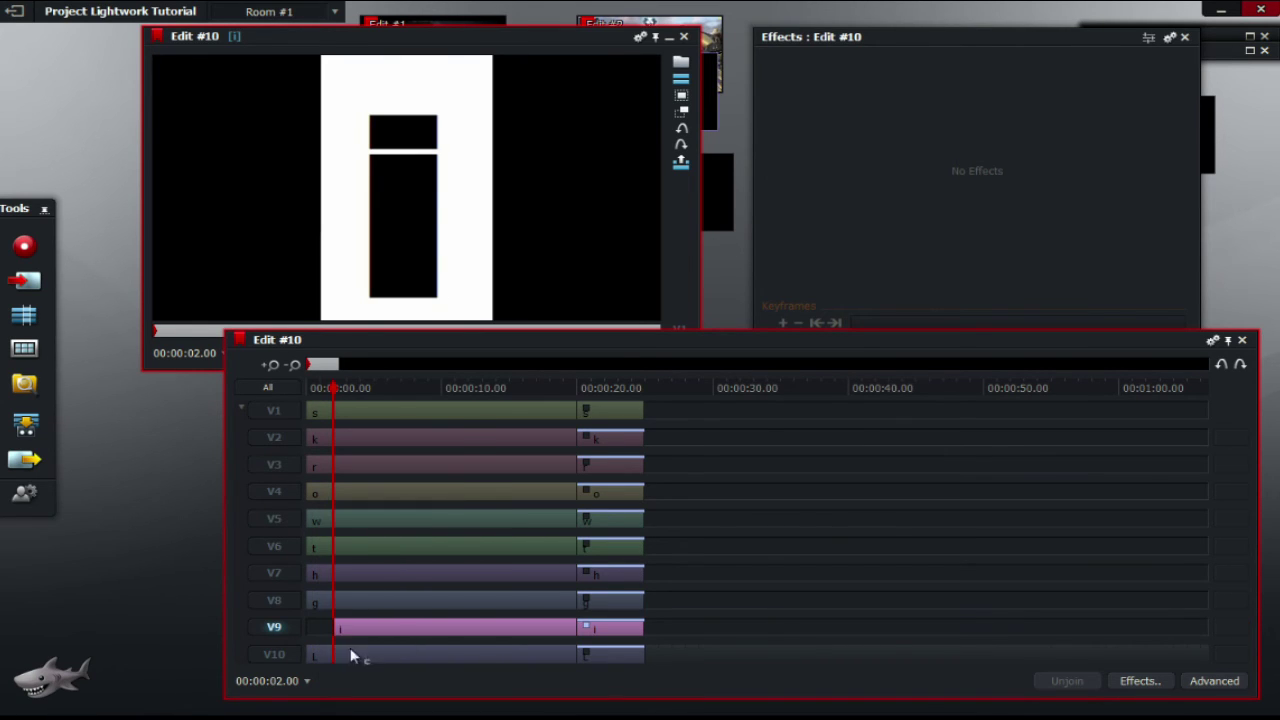
# Select track V8 instead of V9 and set the timecode to 00:00:04.00
pyautogui.click(272, 601)
pyautogui.click(288, 628)
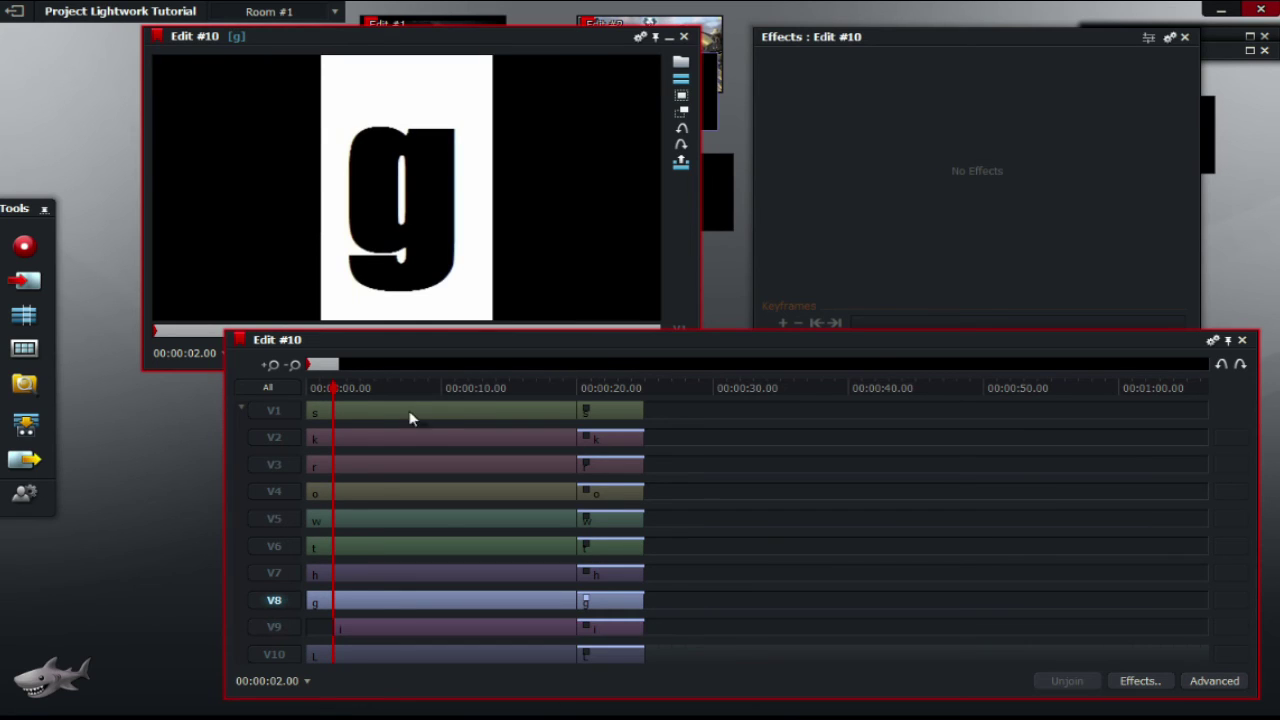
pyautogui.click(199, 356)
pyautogui.write('4')
pyautogui.press('Return')
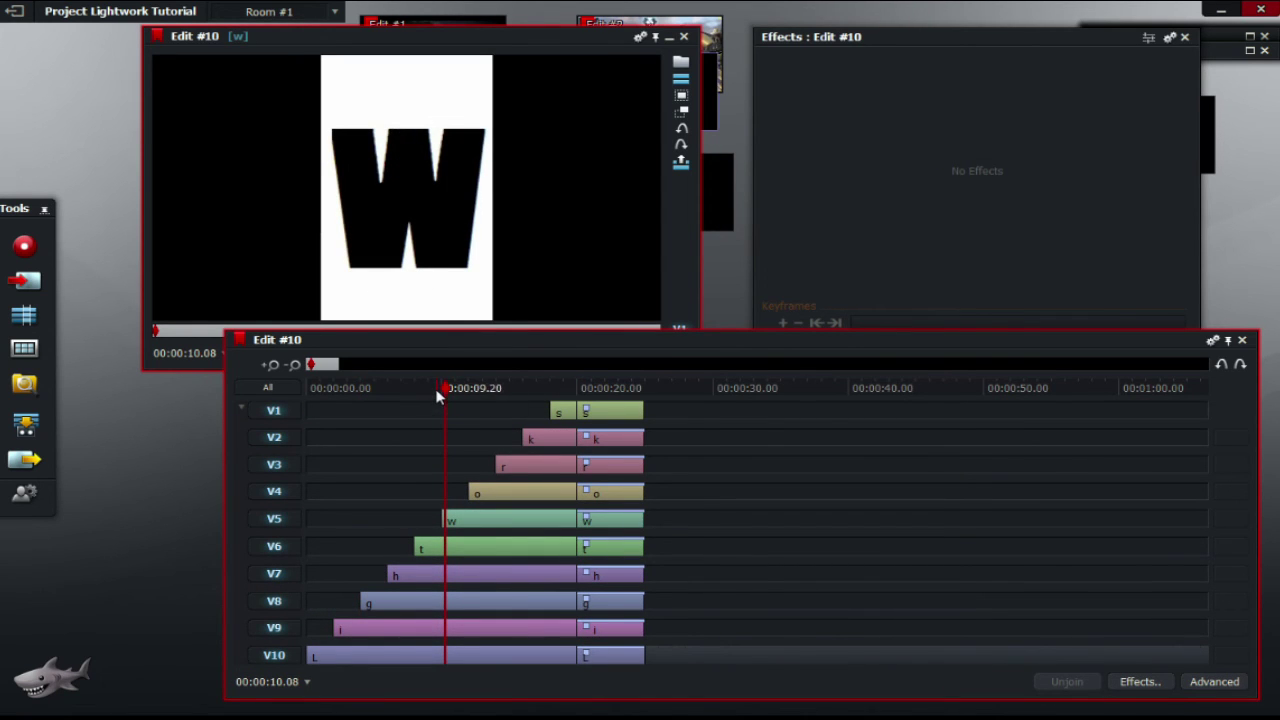
# Move the playhead back from the h clip to just inside the L clip on V10
pyautogui.moveTo(440, 388); pyautogui.dragTo(408, 390)
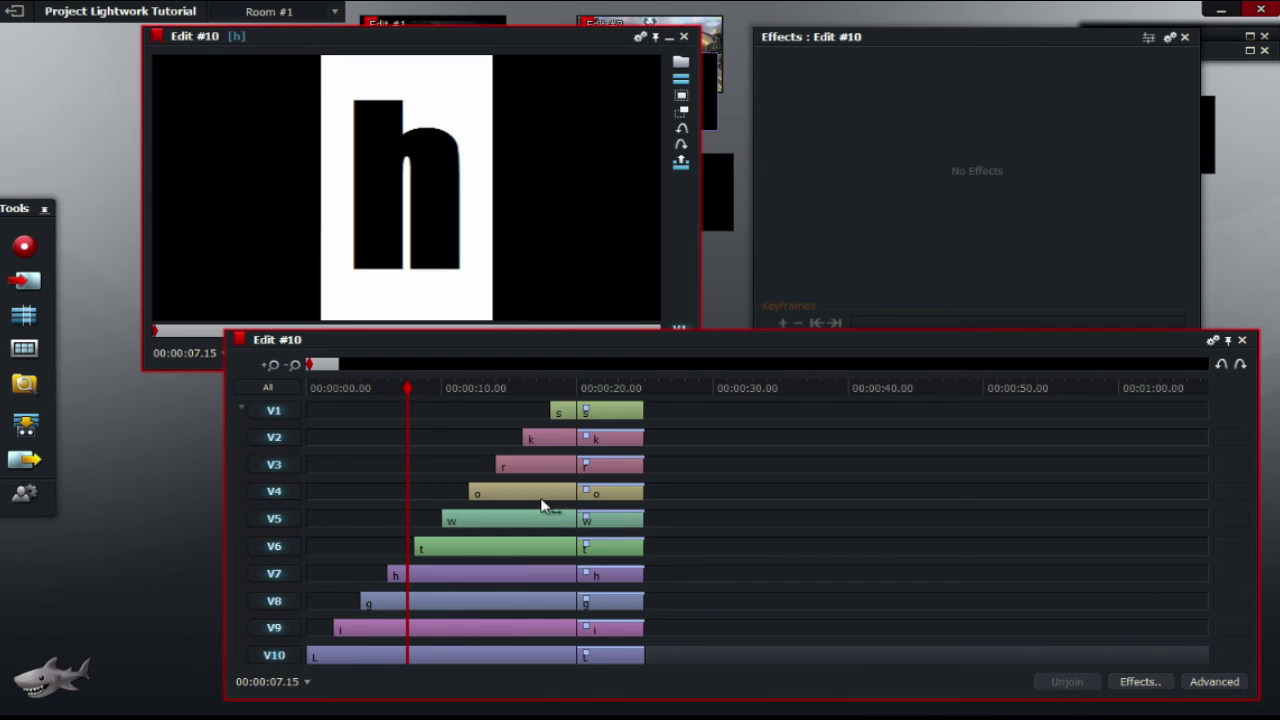
pyautogui.moveTo(408, 390); pyautogui.dragTo(327, 392)
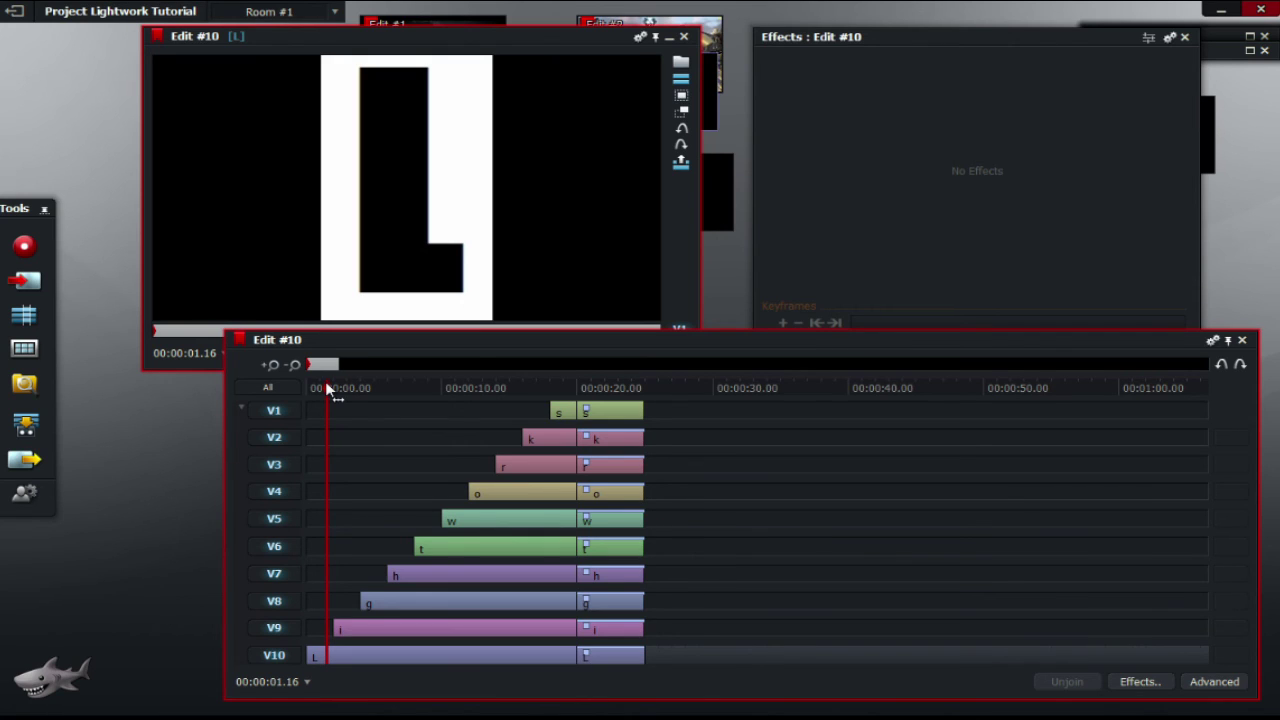
pyautogui.moveTo(331, 396); pyautogui.dragTo(315, 410)
# Add a 3D DVE to the V10 L clip and set keyframes for Rotation X and Position X and Y
pyautogui.rightClick(352, 657)
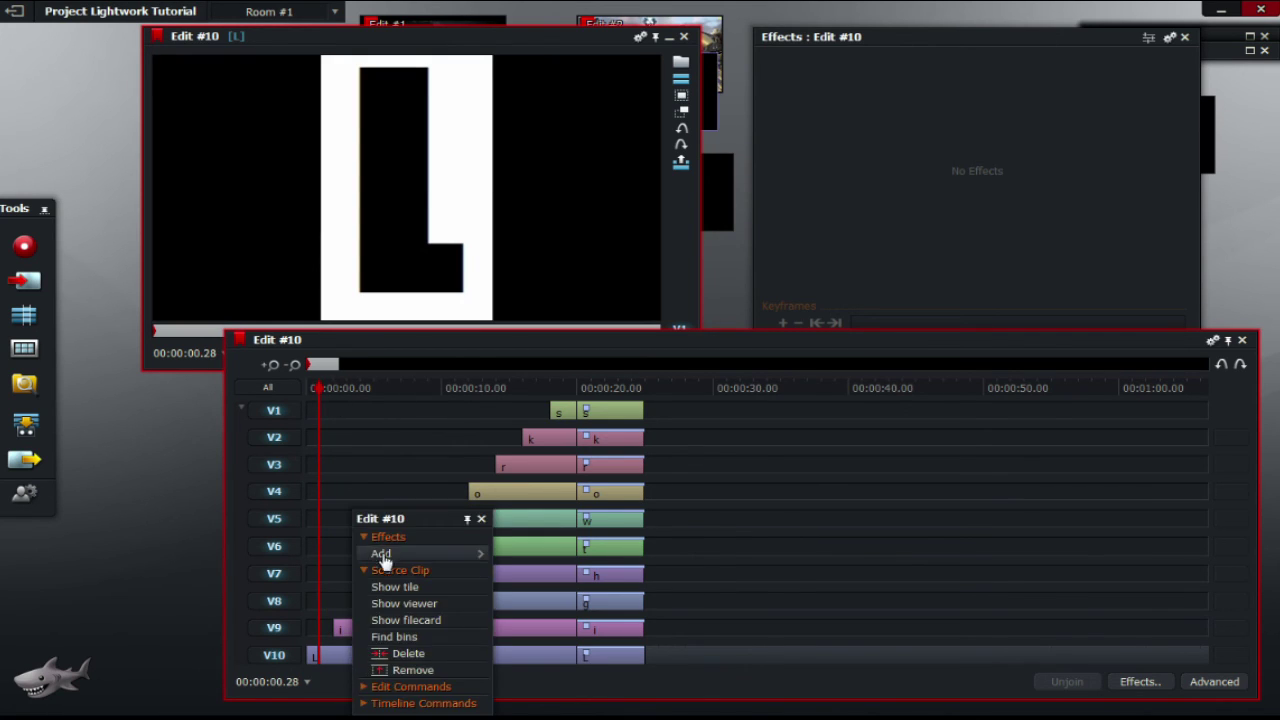
pyautogui.moveTo(385, 555)
pyautogui.click(547, 440)
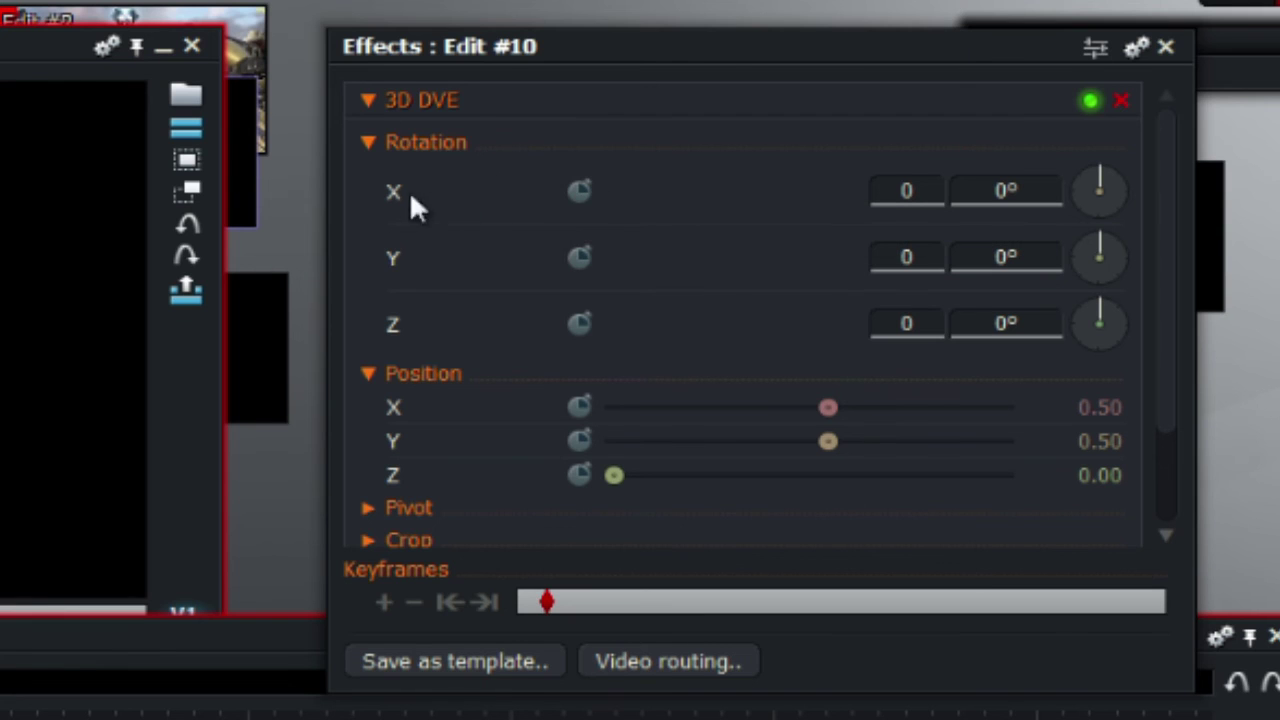
pyautogui.click(580, 191)
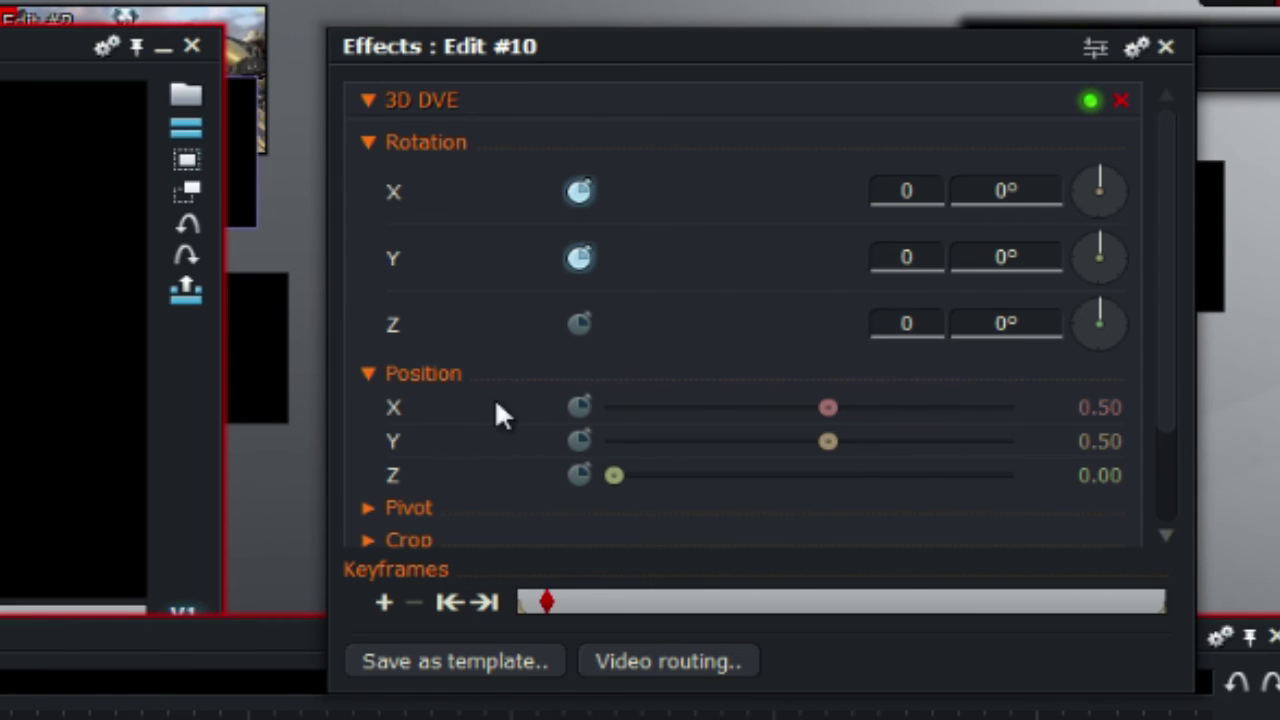
pyautogui.click(579, 406)
pyautogui.click(579, 441)
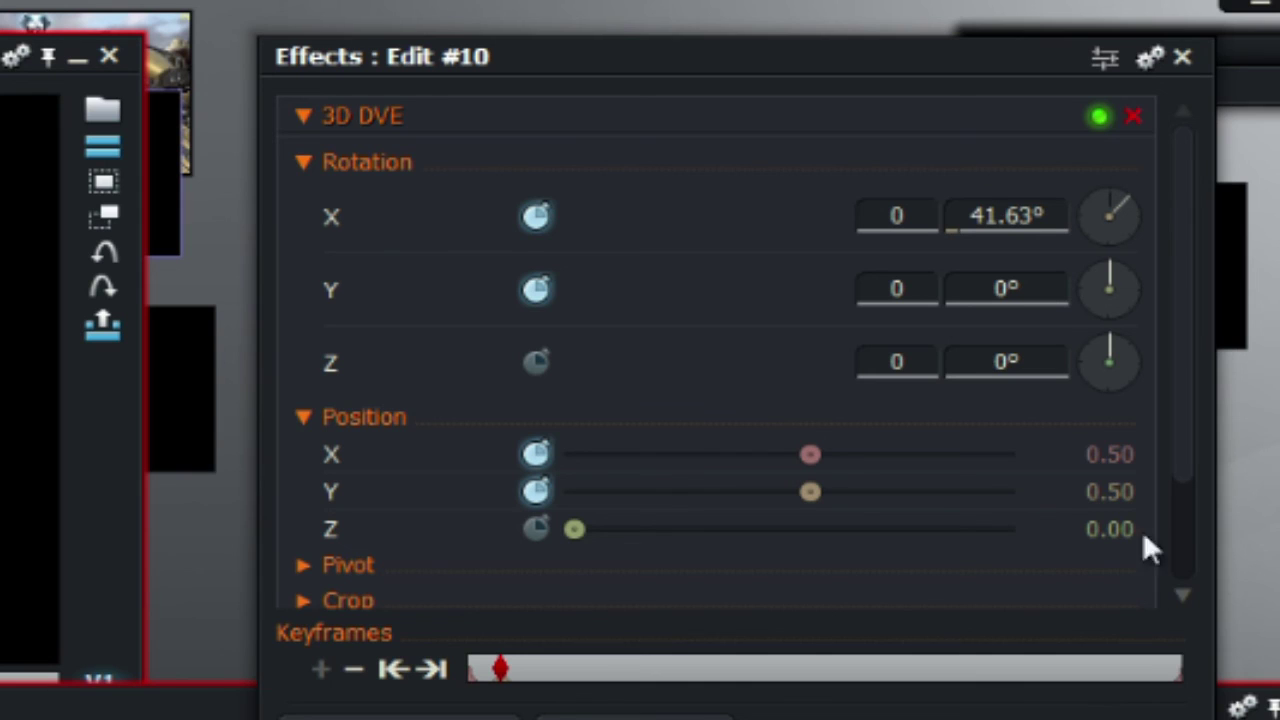
# Set the L's first keyframe to Position Z 4.80, rotation 28.61° X and 304.99° Y, off-screen right
pyautogui.click(1133, 528)
pyautogui.write('4.8')
pyautogui.press('Return')
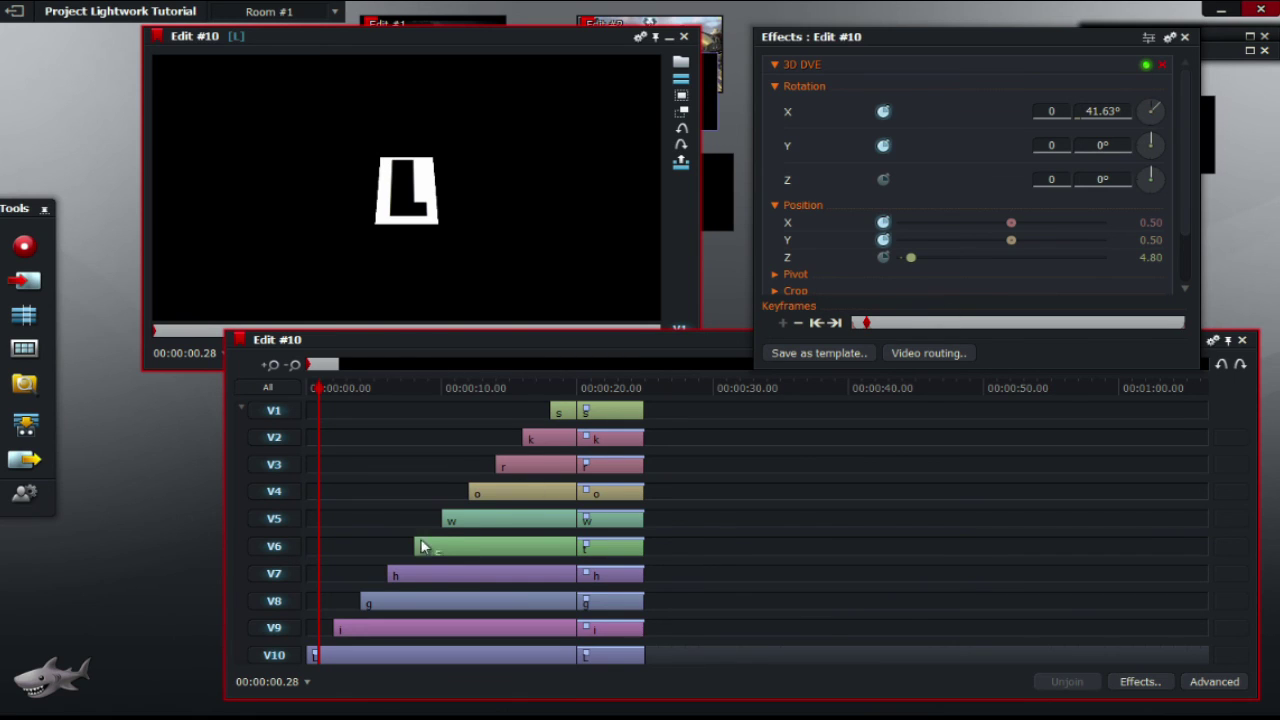
pyautogui.moveTo(1157, 115)
pyautogui.mouseDown()
pyautogui.moveTo(1137, 145)
pyautogui.moveTo(1155, 100)
pyautogui.mouseUp()
pyautogui.moveTo(1141, 158); pyautogui.dragTo(1146, 140)
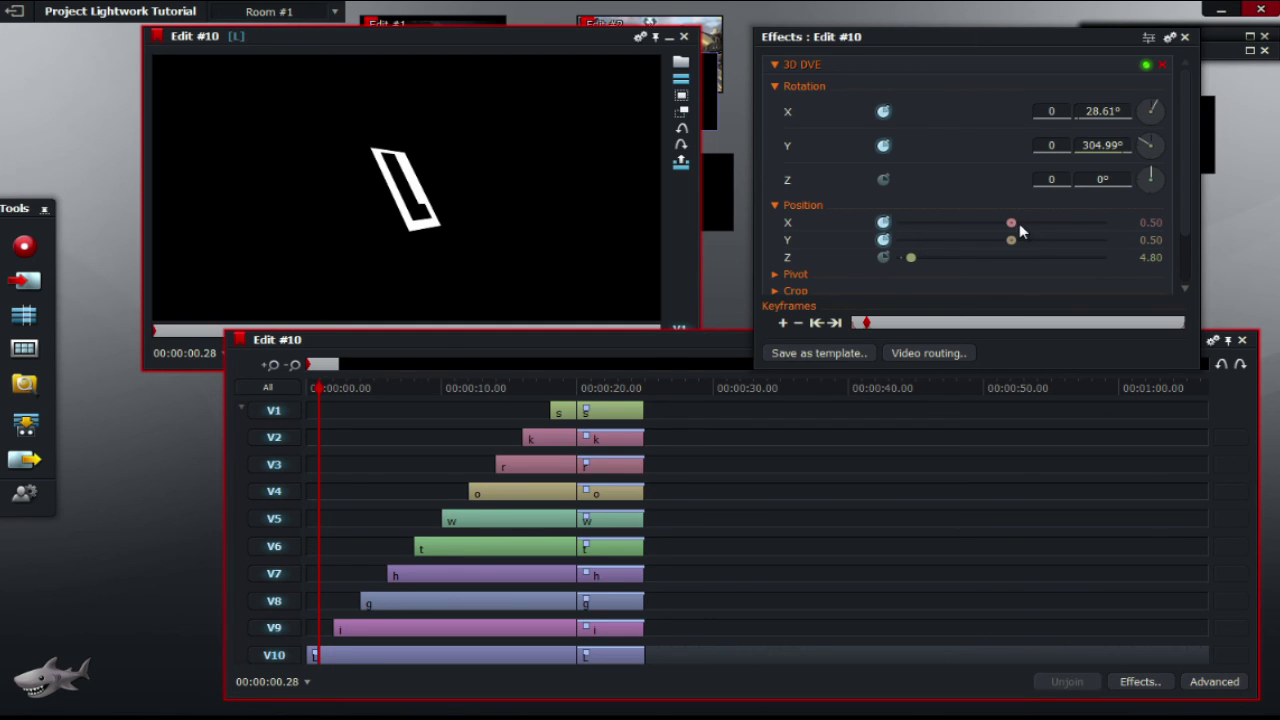
pyautogui.moveTo(1011, 223); pyautogui.dragTo(991, 250)
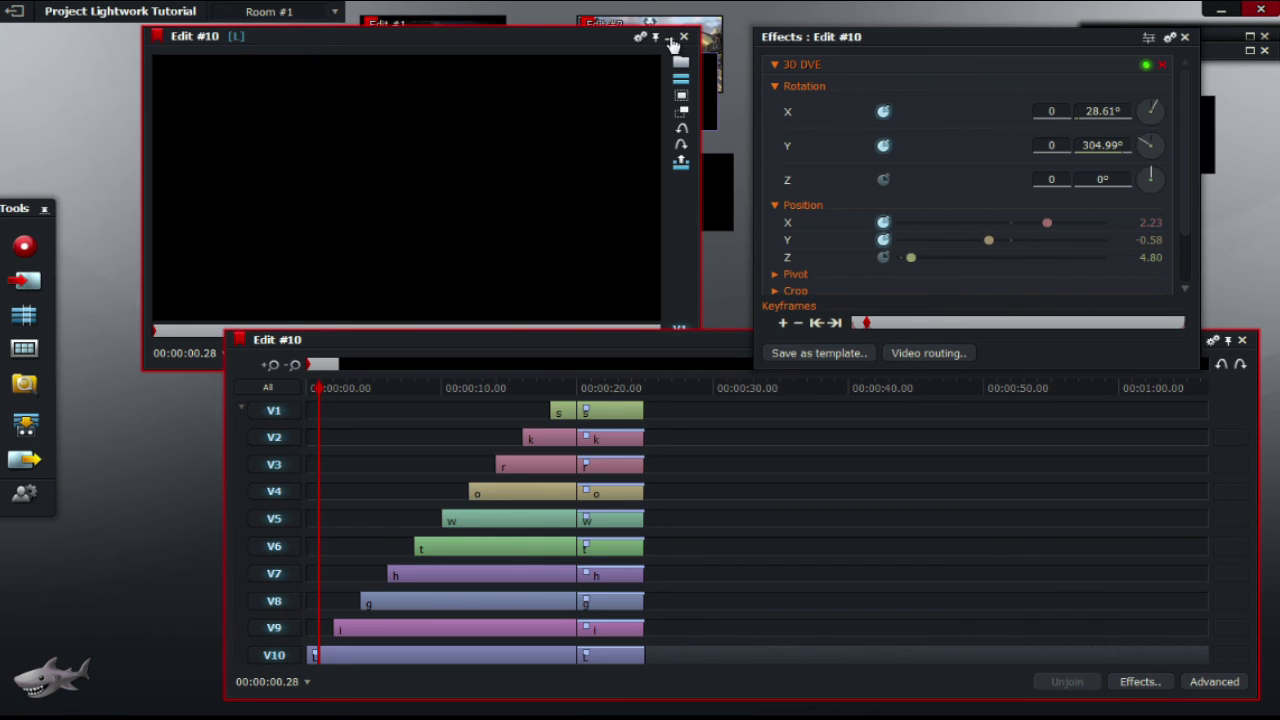
pyautogui.moveTo(643, 94)
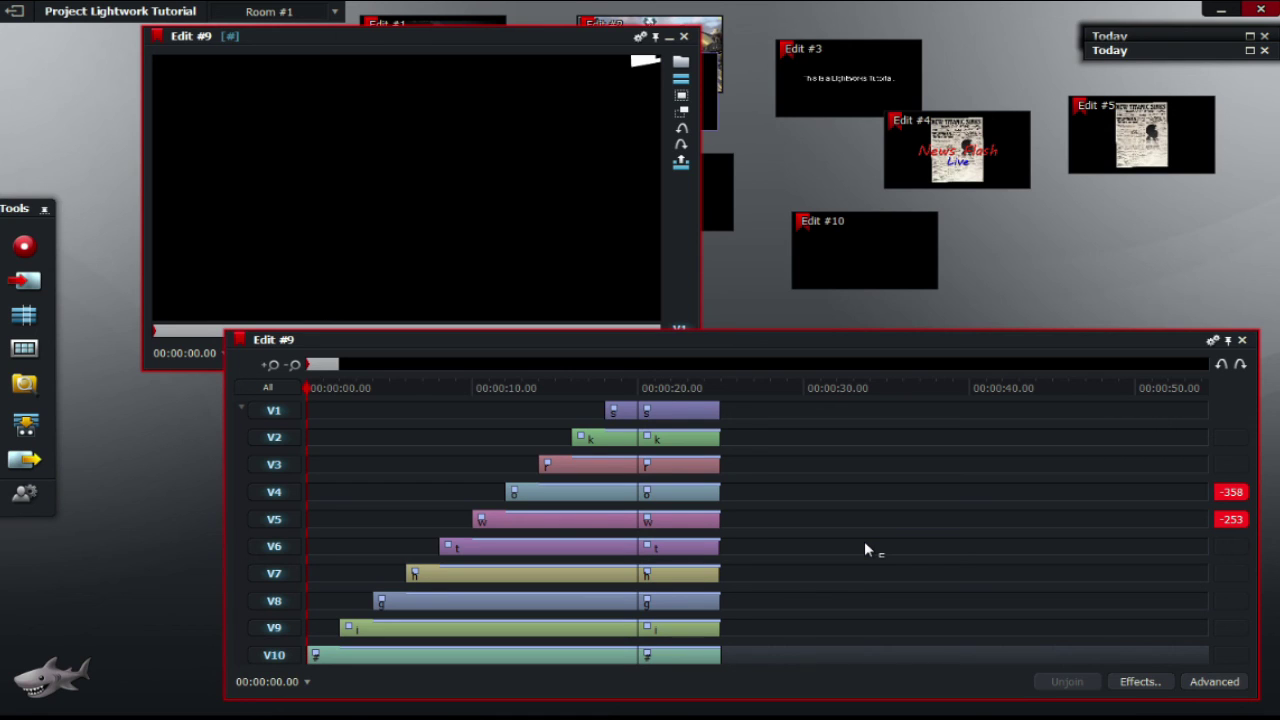
# Start playback of Edit #9 to watch the letters fly in one by one
pyautogui.press('space')
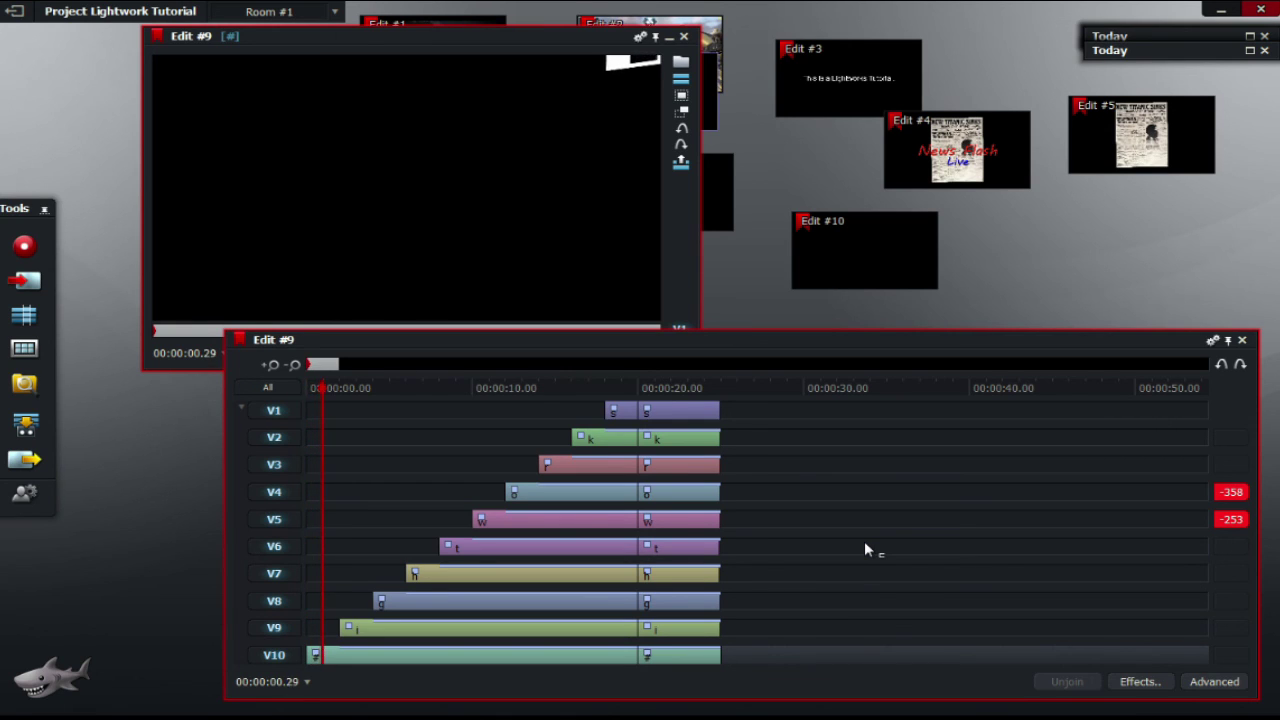